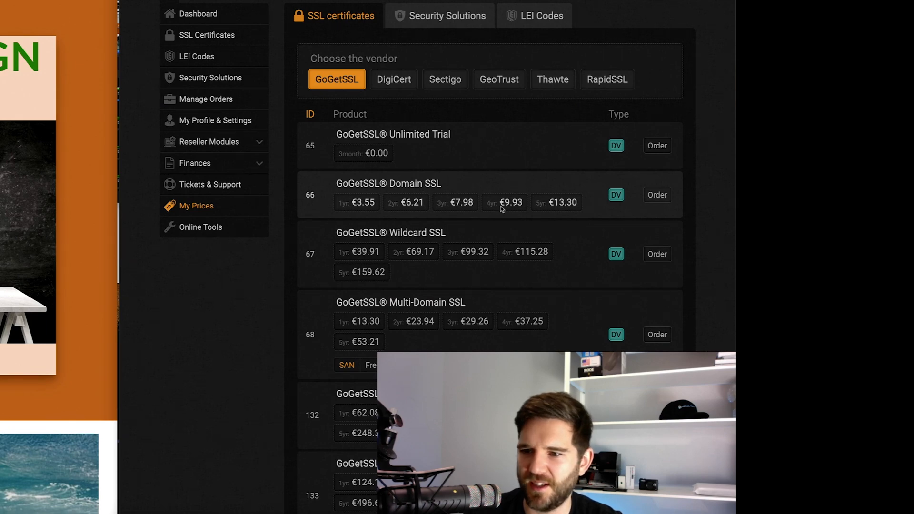
# Order a 3-year GoGetSSL Domain SSL certificate and pay the €9.66 total.
pyautogui.click(657, 197)
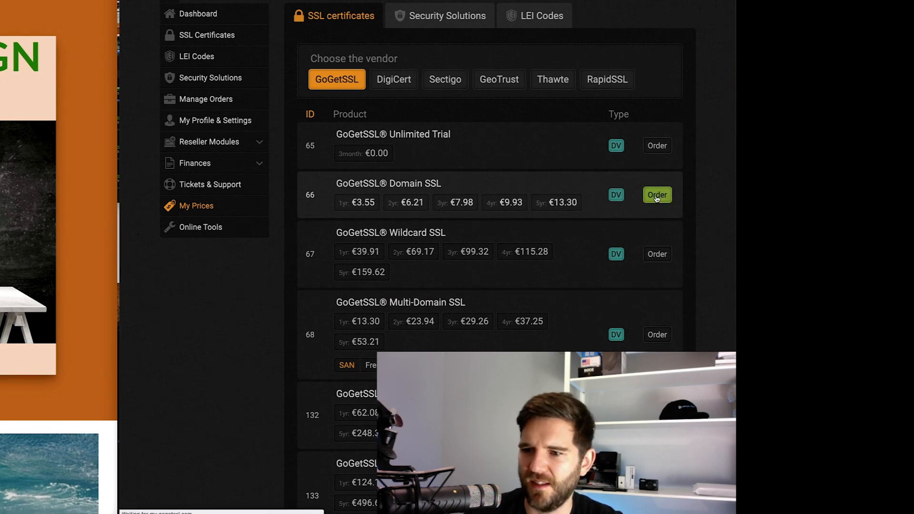
pyautogui.scroll(-3, 443, 280)
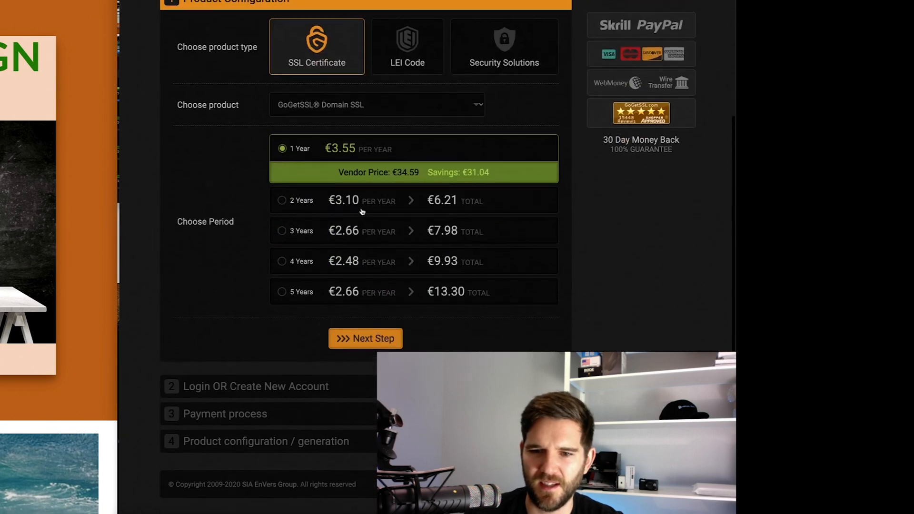
pyautogui.click(328, 236)
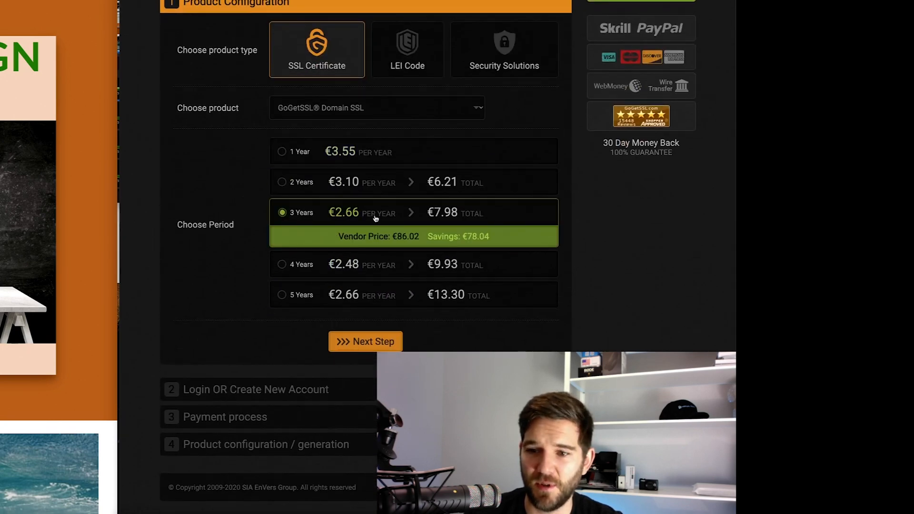
pyautogui.click(389, 343)
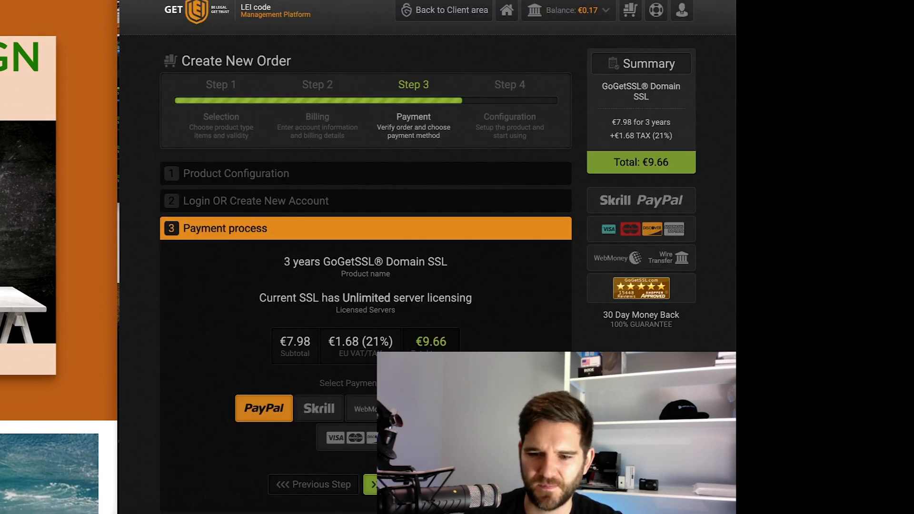
pyautogui.scroll(-2, 334, 352)
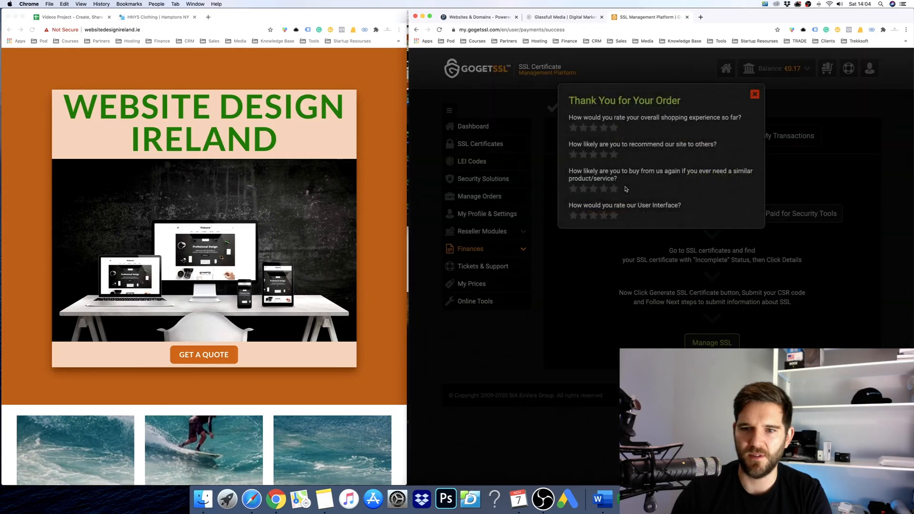
# Close the thank-you survey and find the Incomplete 3-year €9.66 Domain SSL order in the certificates list.
pyautogui.click(753, 94)
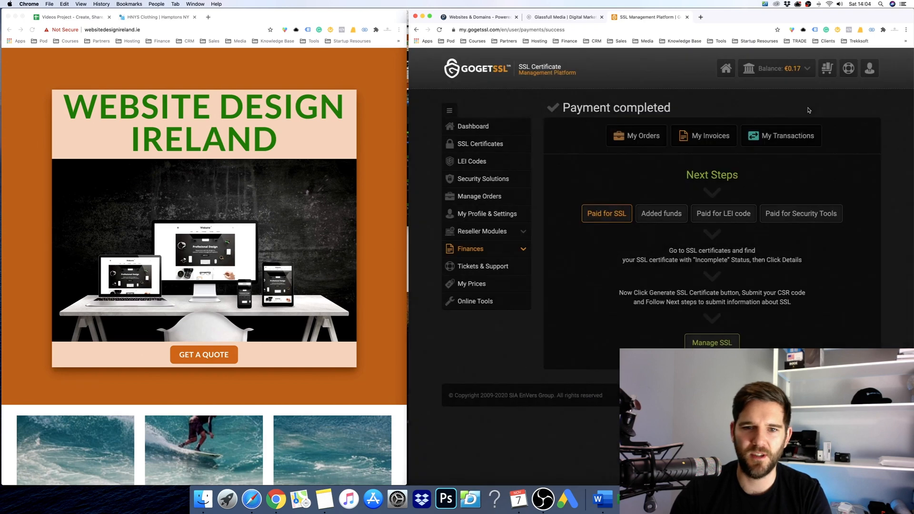
pyautogui.click(480, 143)
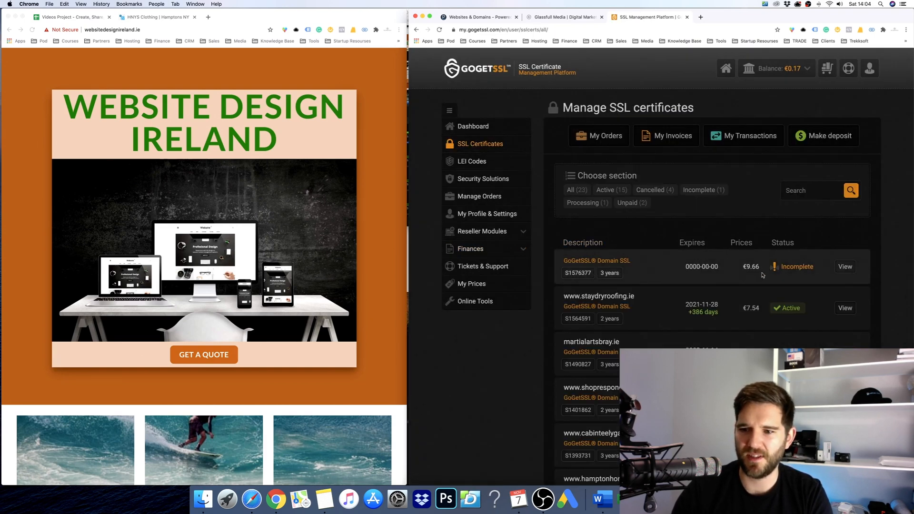
pyautogui.scroll(-5, 782, 277)
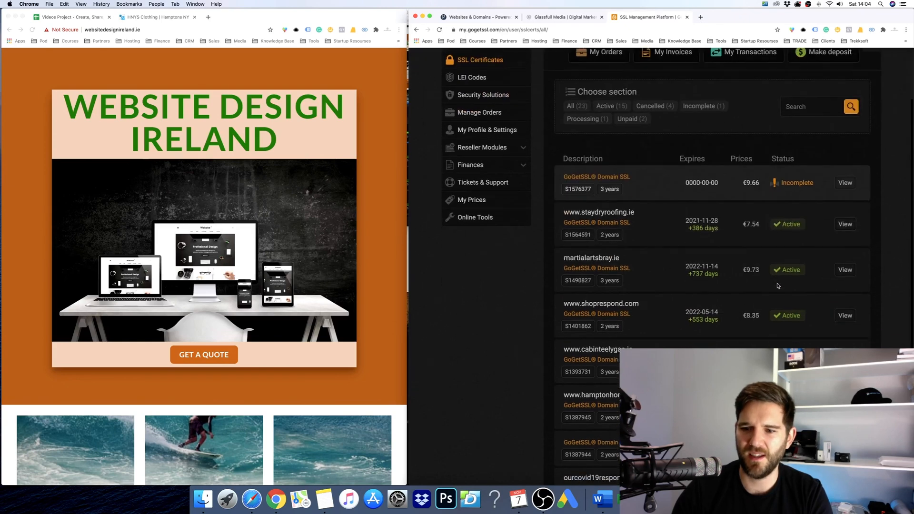
pyautogui.scroll(3, 782, 277)
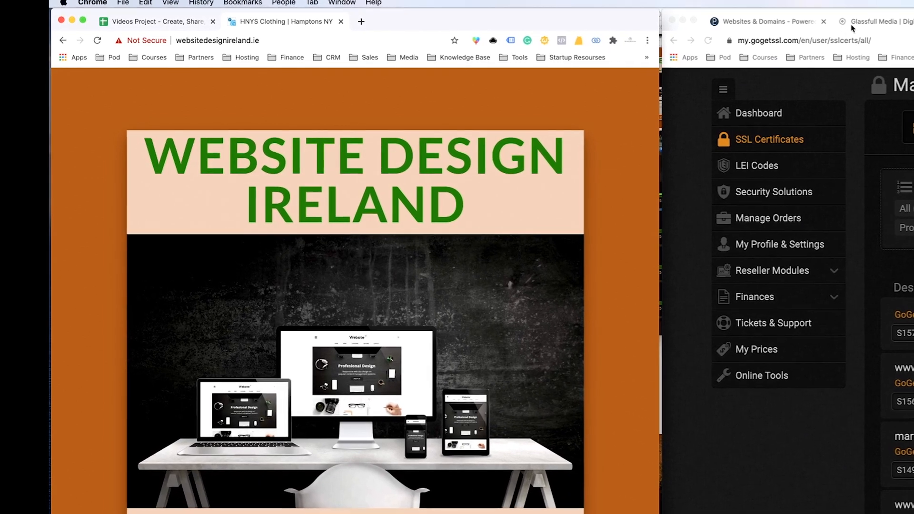
# Move Glassfull Media to the other window, confirm it's secure, then return to websitedesignireland.ie and Plesk.
pyautogui.moveTo(851, 28); pyautogui.dragTo(443, 29)
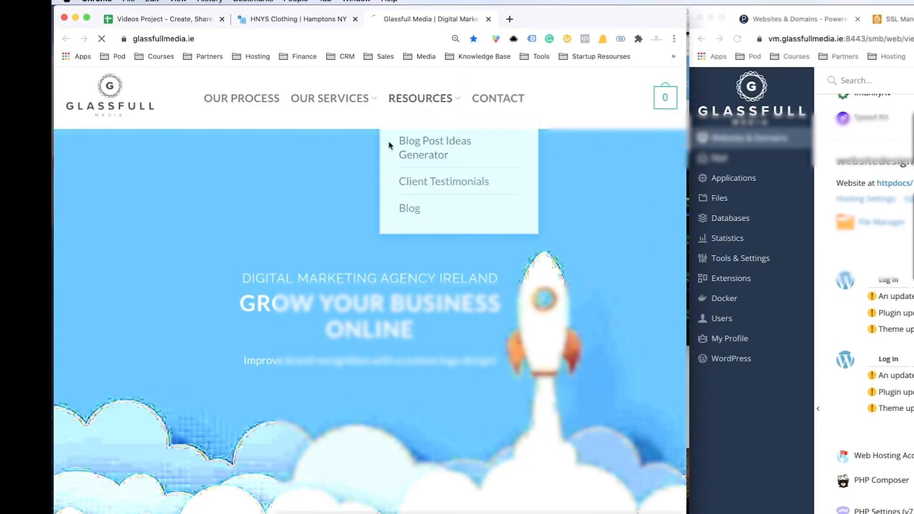
pyautogui.press('super+r')
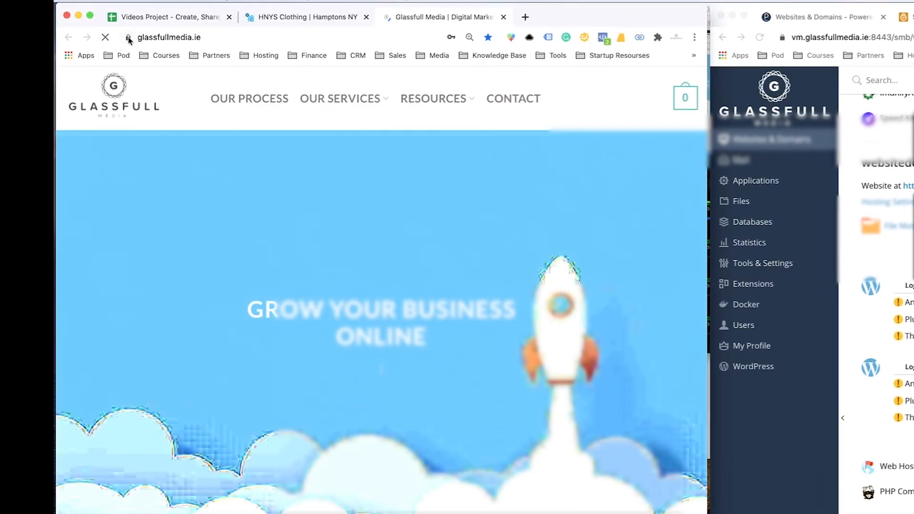
pyautogui.click(128, 38)
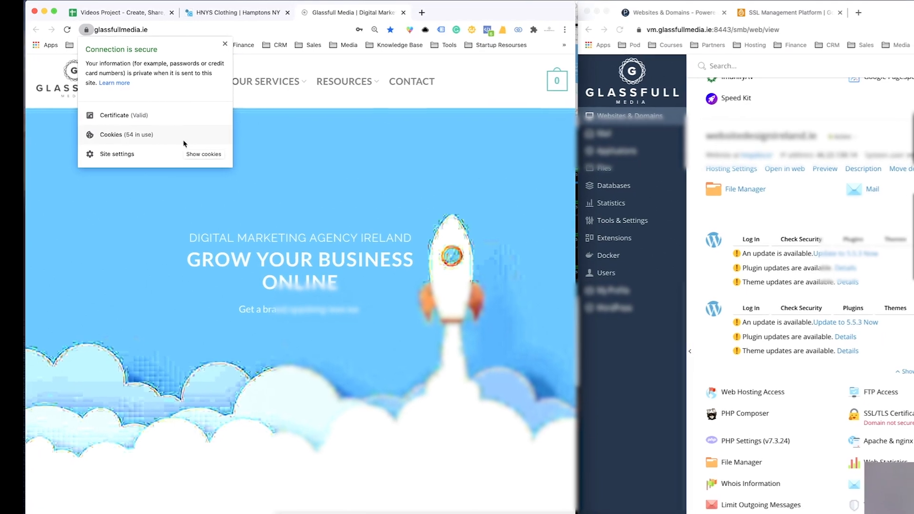
pyautogui.click(339, 148)
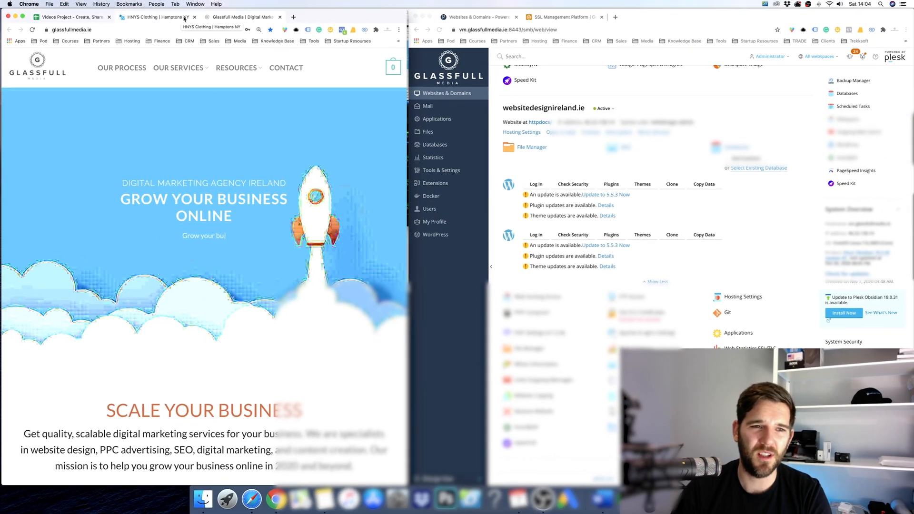
pyautogui.click(184, 17)
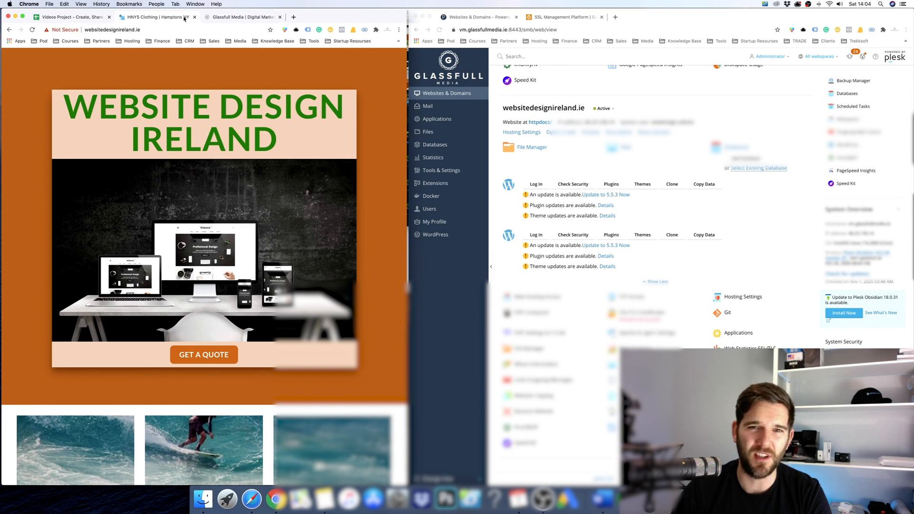
pyautogui.click(603, 92)
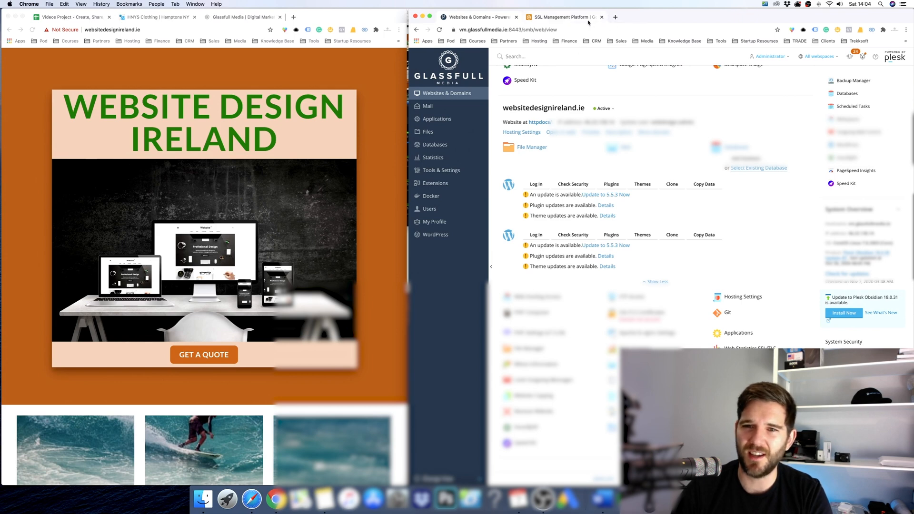
# Open Step 1 – CSR Configuration for the Incomplete Domain SSL order, with Notes alongside.
pyautogui.click(563, 17)
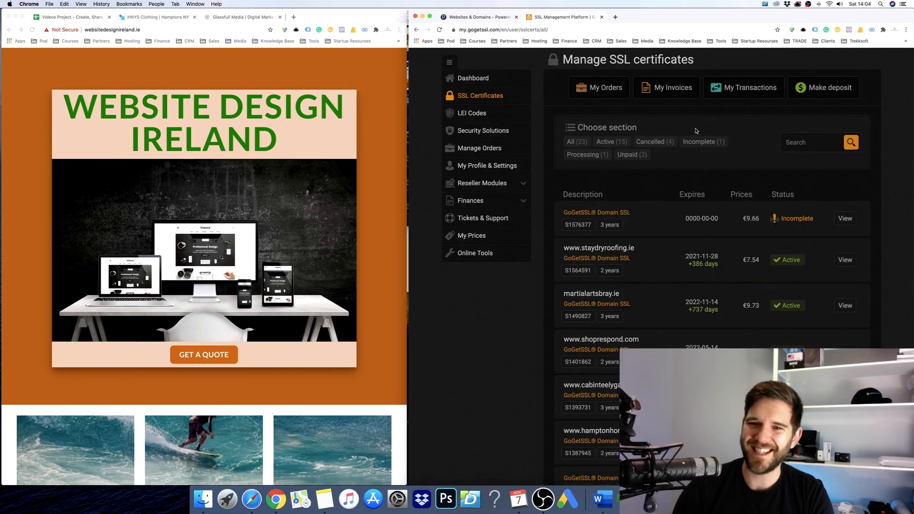
pyautogui.click(850, 224)
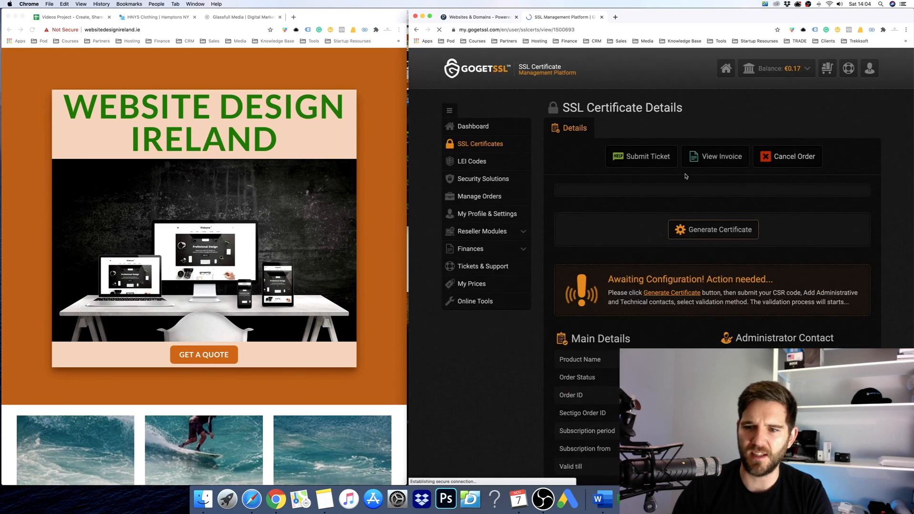
pyautogui.click(701, 231)
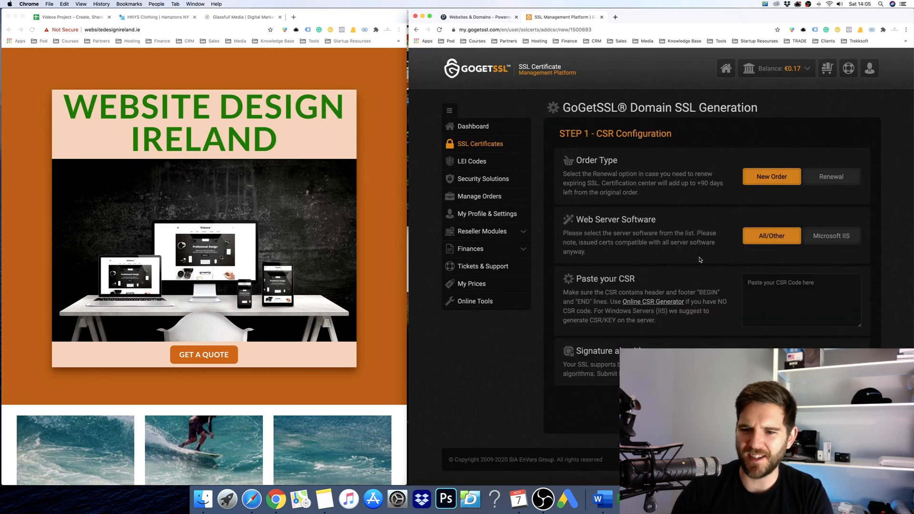
pyautogui.click(324, 501)
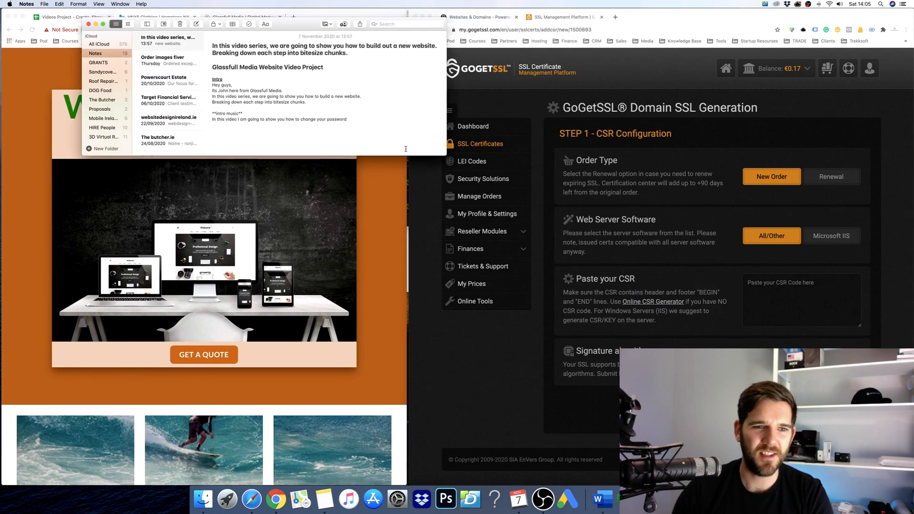
# Create a new note and title it 'SSL - Website Design Ireland'.
pyautogui.press('Return')
pyautogui.press('Return')
pyautogui.press('Return')
pyautogui.press('Return')
pyautogui.press('Return')
pyautogui.press('Return')
pyautogui.press('Return')
pyautogui.press('Return')
pyautogui.press('Return')
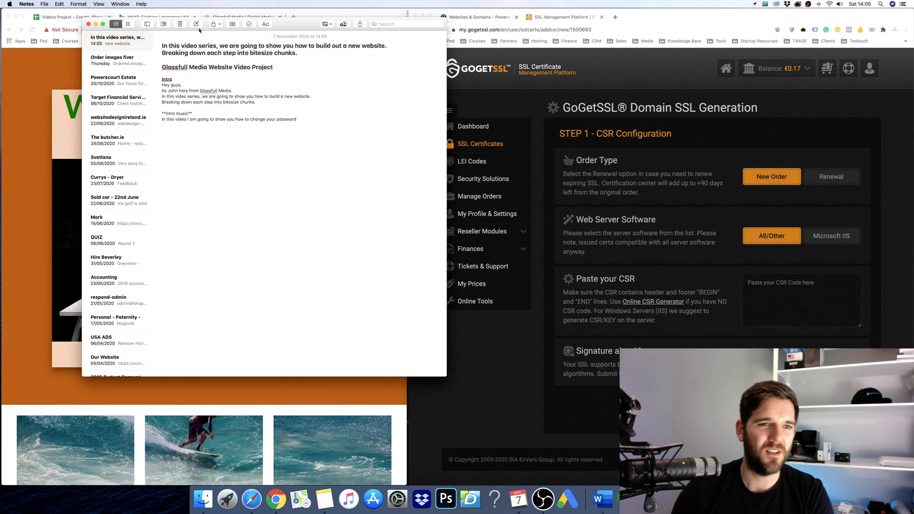
pyautogui.click(196, 24)
pyautogui.write('SSL')
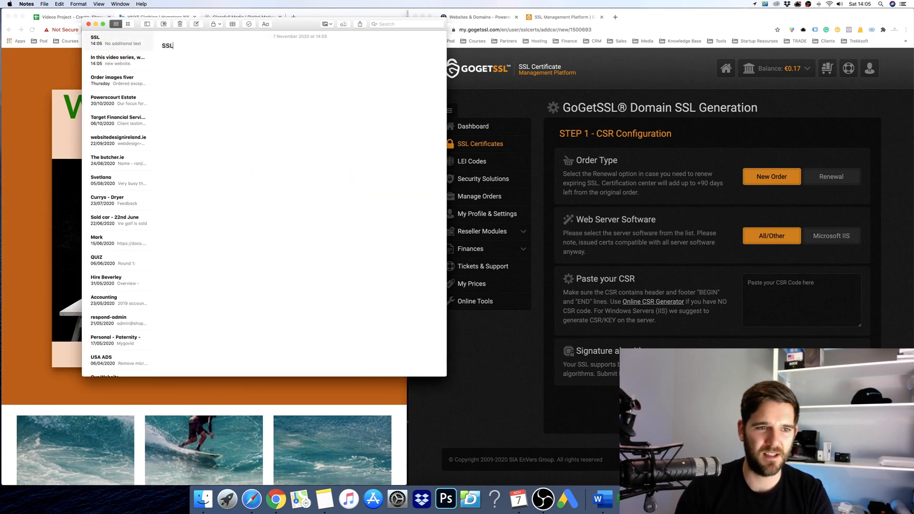
pyautogui.write(' - Websote Design Ireland')
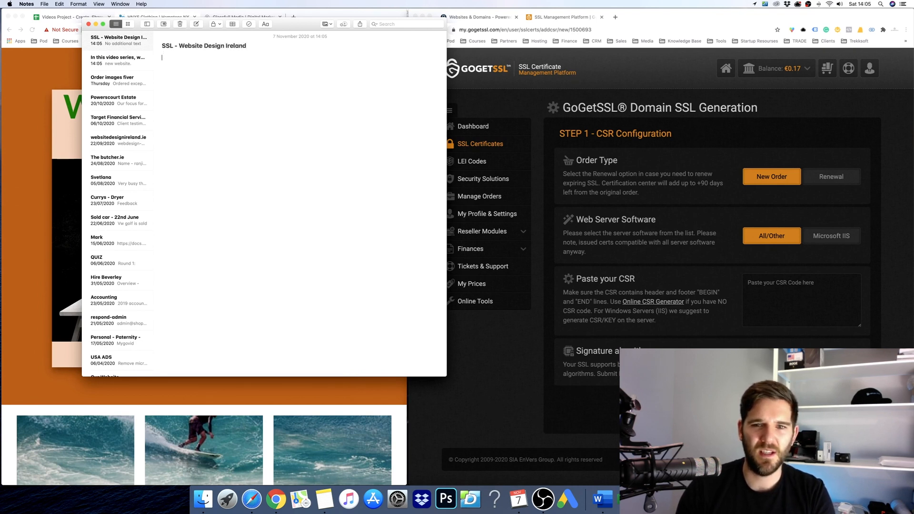
pyautogui.click(631, 173)
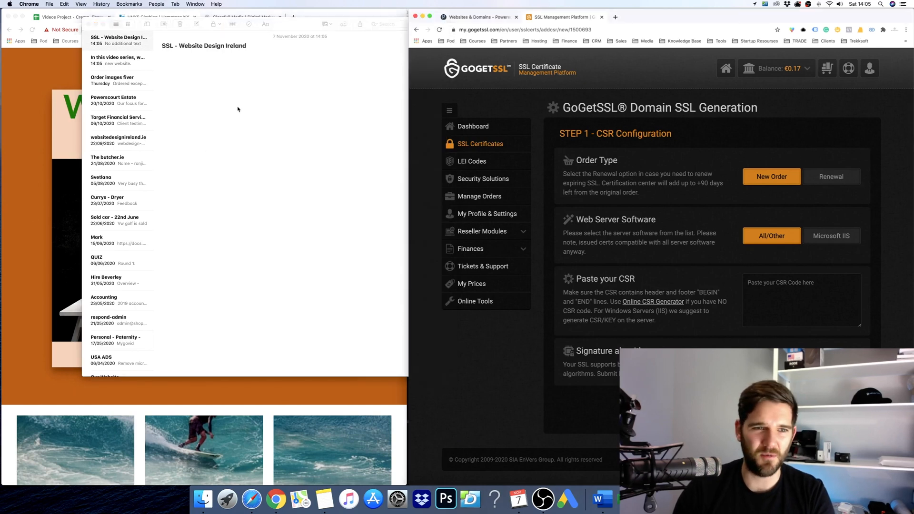
pyautogui.click(181, 167)
pyautogui.click(713, 263)
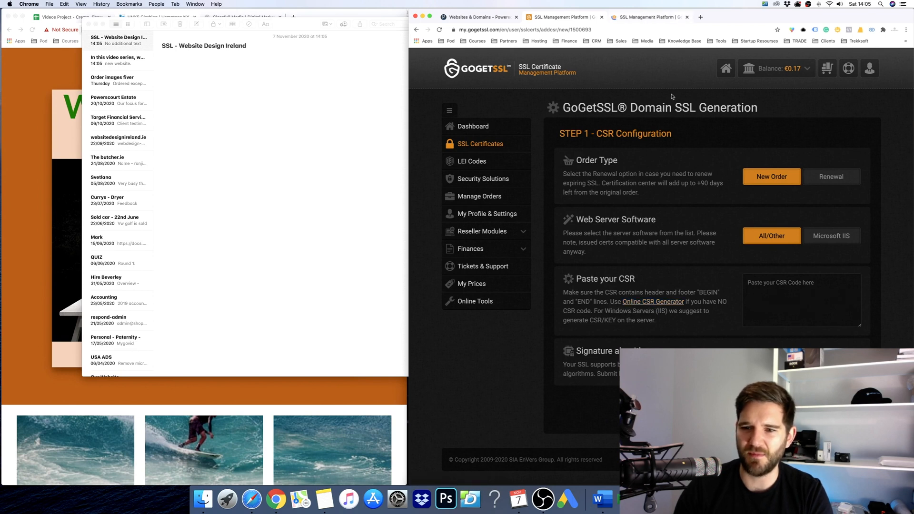
pyautogui.click(657, 17)
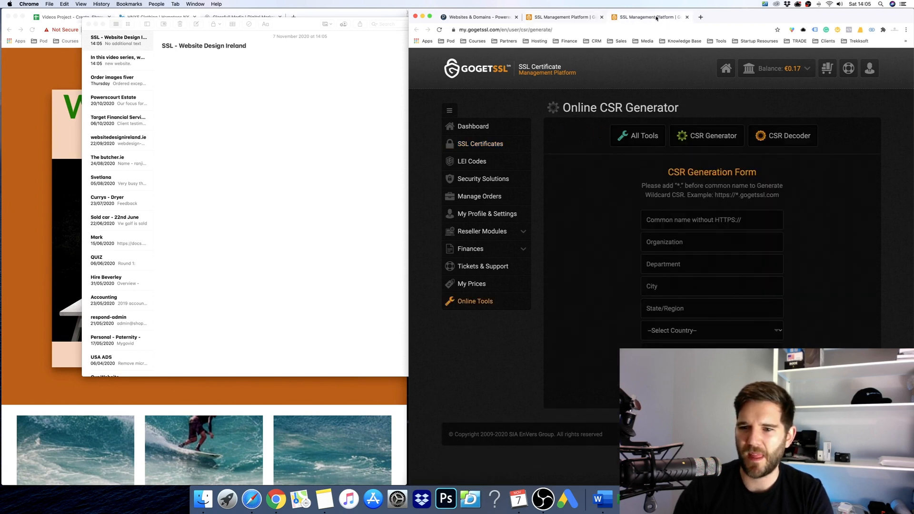
pyautogui.click(594, 28)
pyautogui.write('websitedesignireland.ie')
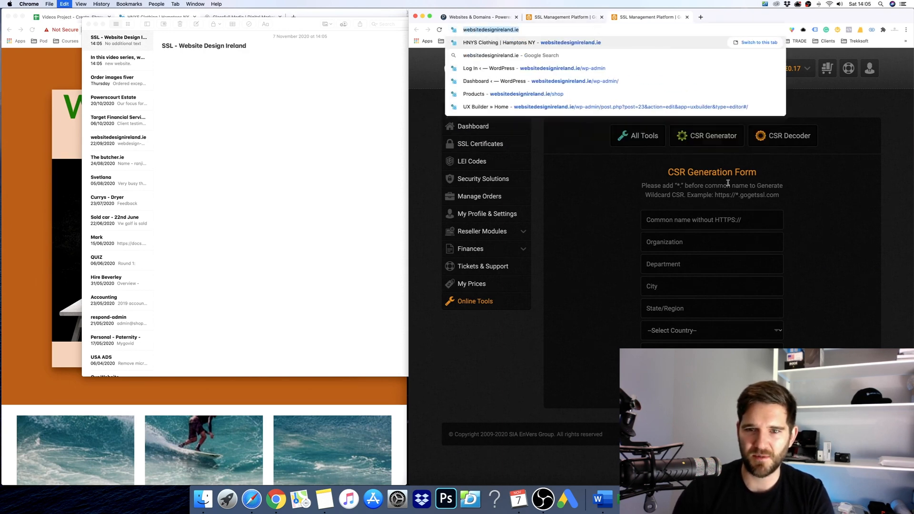
pyautogui.click(731, 220)
pyautogui.write('http://websitedesignireland.ie')
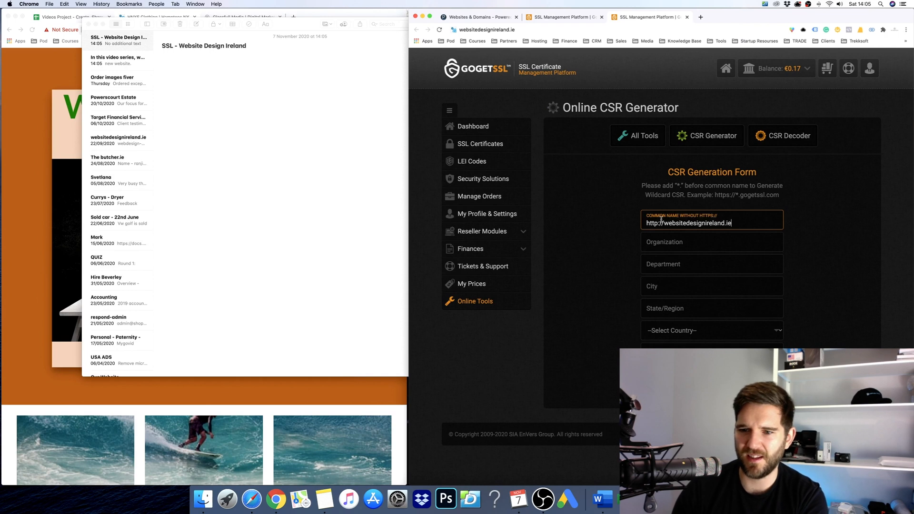
pyautogui.moveTo(665, 220); pyautogui.dragTo(643, 220)
pyautogui.press('BackSpace')
# Fill in organization Glassfull Media, department IT, city Dublin and state Dublin.
pyautogui.click(663, 242)
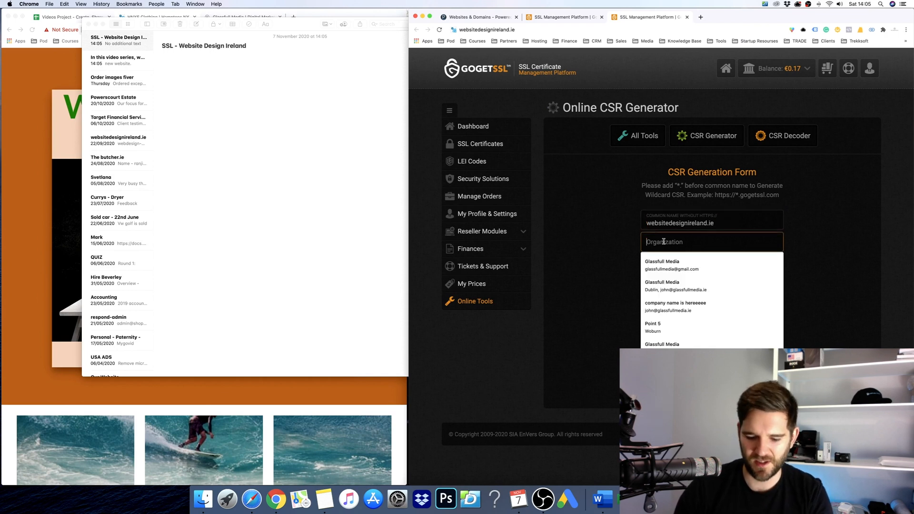
pyautogui.write('Glassfull Media')
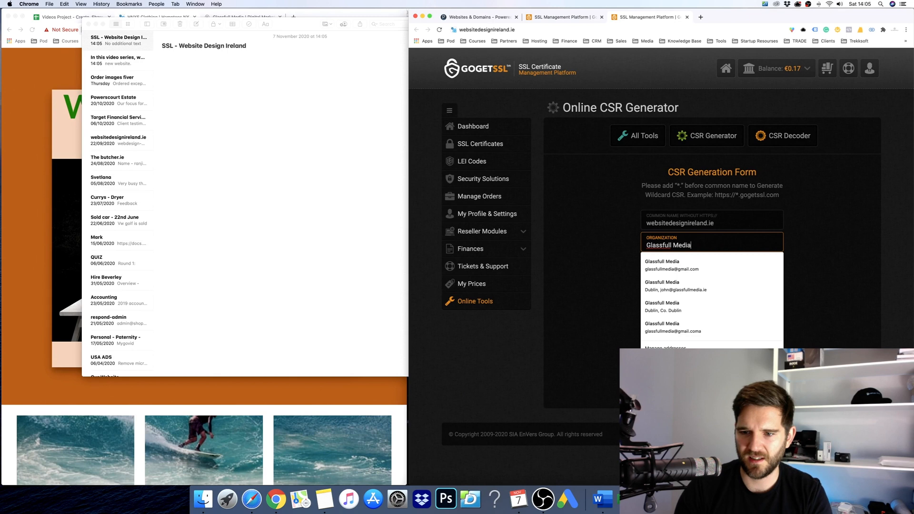
pyautogui.press('Tab')
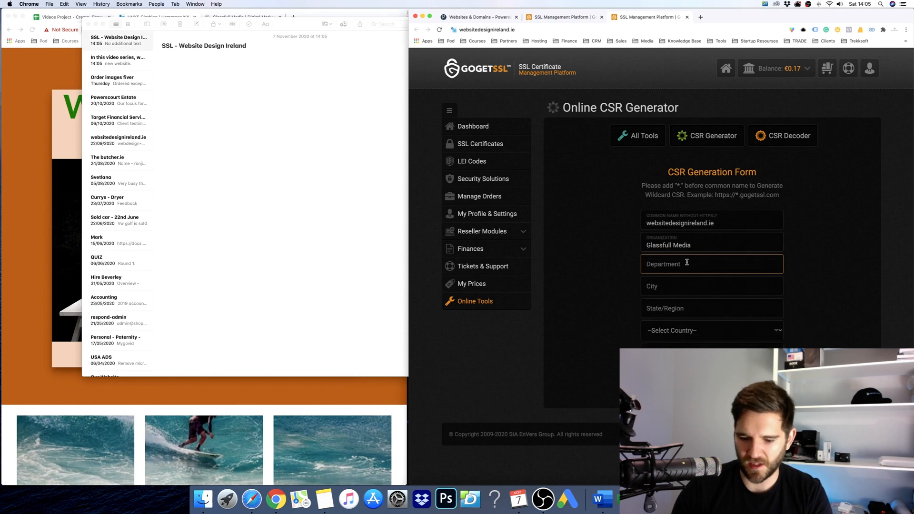
pyautogui.write('IT Departmn')
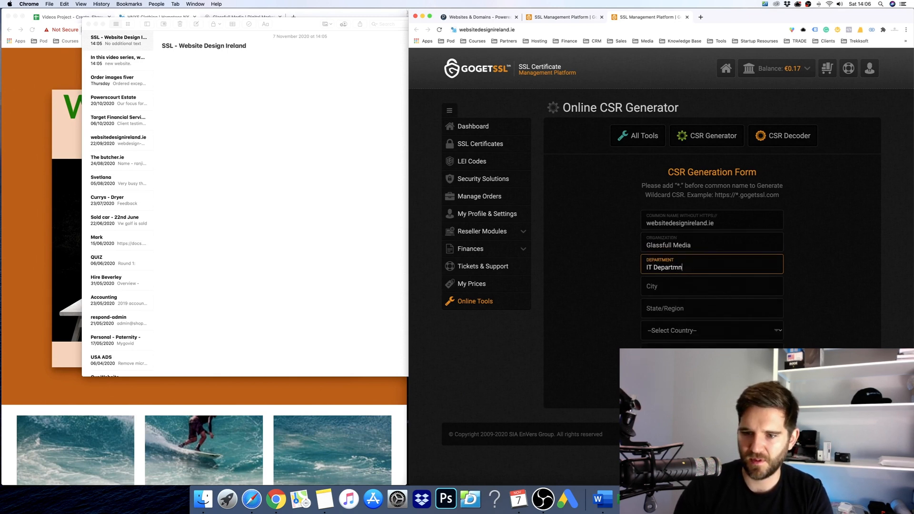
pyautogui.press('Tab')
pyautogui.write('Dublin')
pyautogui.press('Tab')
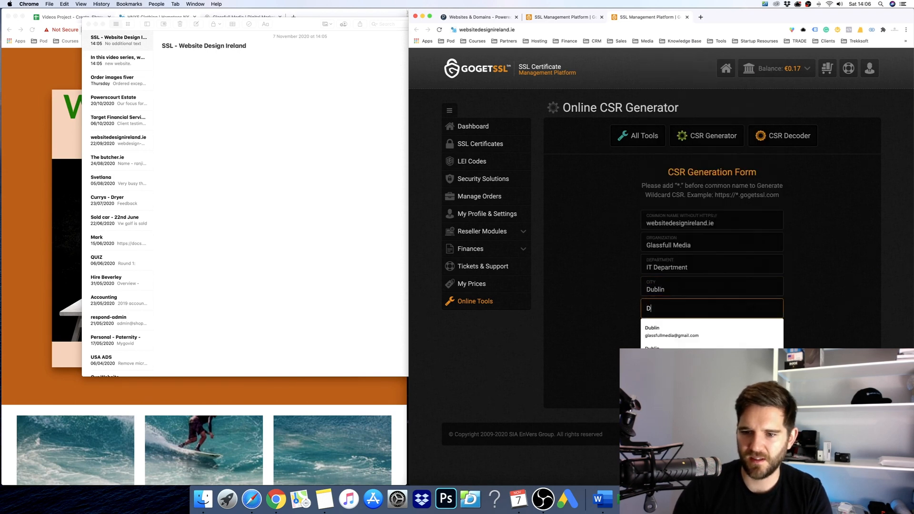
pyautogui.write('Dublin')
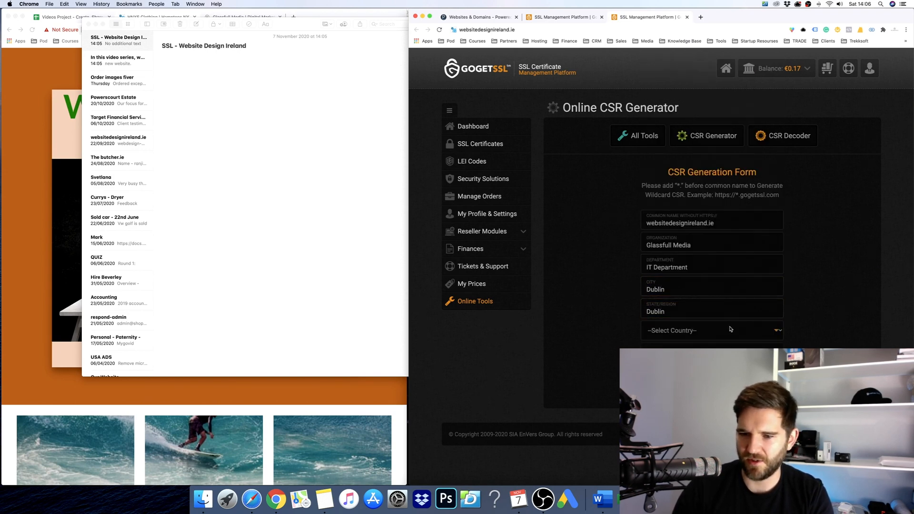
# Choose Ireland as the country, autofill the saved email, and generate the CSR.
pyautogui.click(731, 329)
pyautogui.write('ire')
pyautogui.press('Return')
pyautogui.press('Tab')
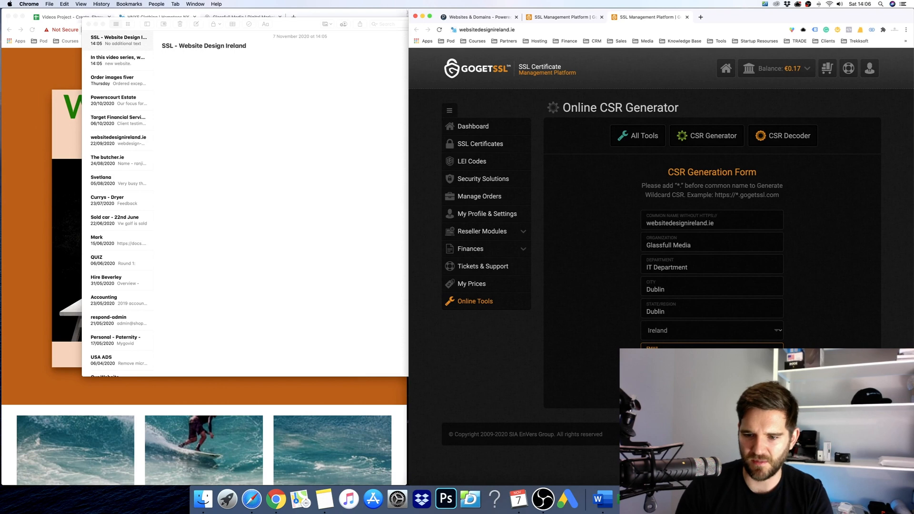
pyautogui.press('Down')
pyautogui.press('Tab')
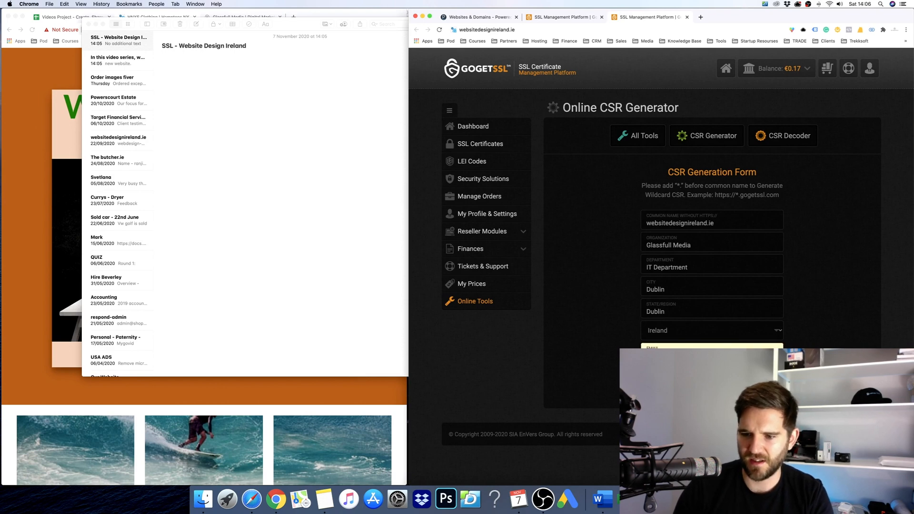
pyautogui.press('Return')
pyautogui.scroll(-3, 693, 255)
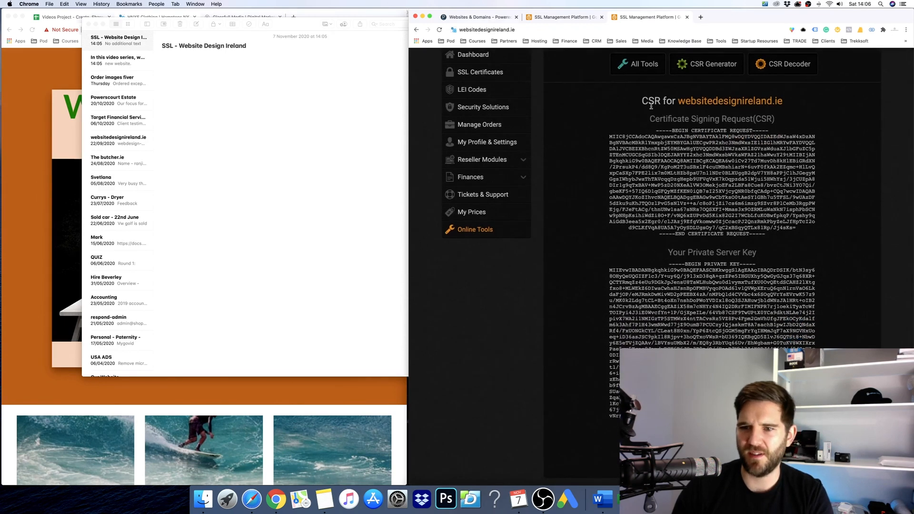
# Select and copy the generated CSR and private key, then return to the SSL note.
pyautogui.moveTo(641, 97); pyautogui.dragTo(619, 418)
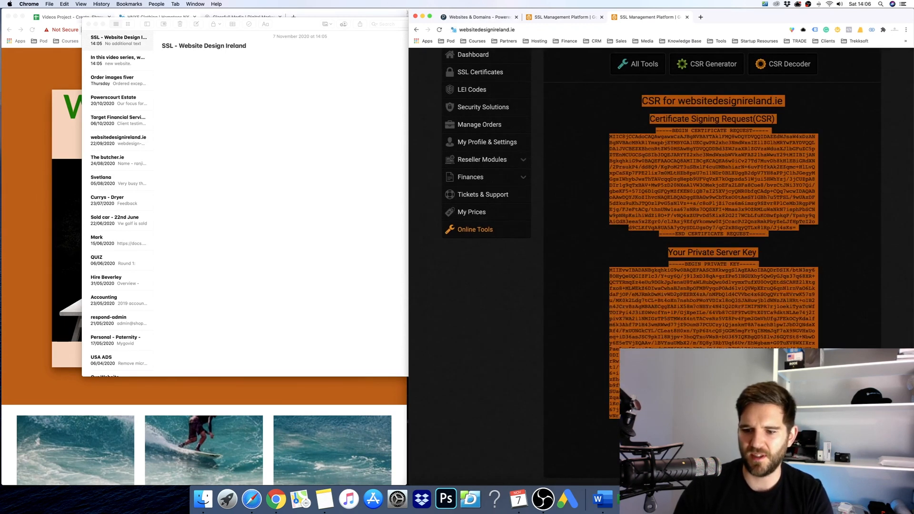
pyautogui.click(664, 119)
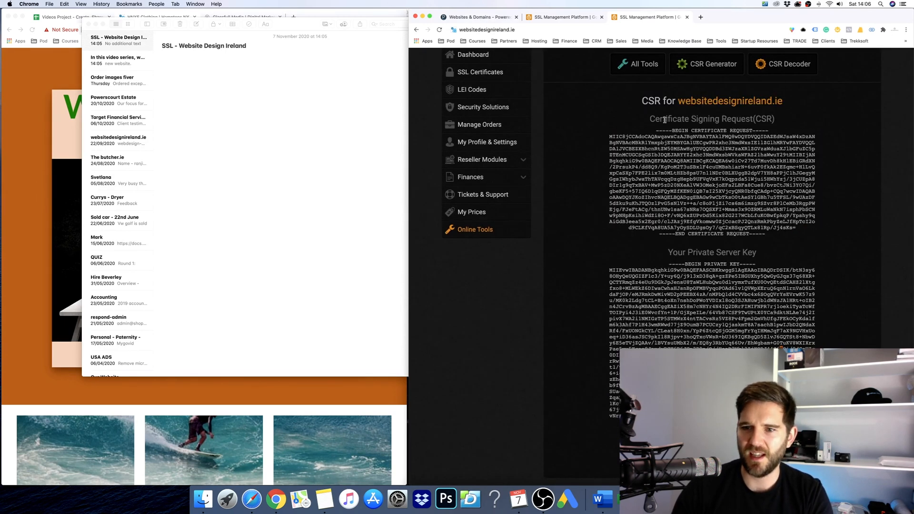
pyautogui.moveTo(657, 129); pyautogui.dragTo(769, 133)
pyautogui.click(653, 236)
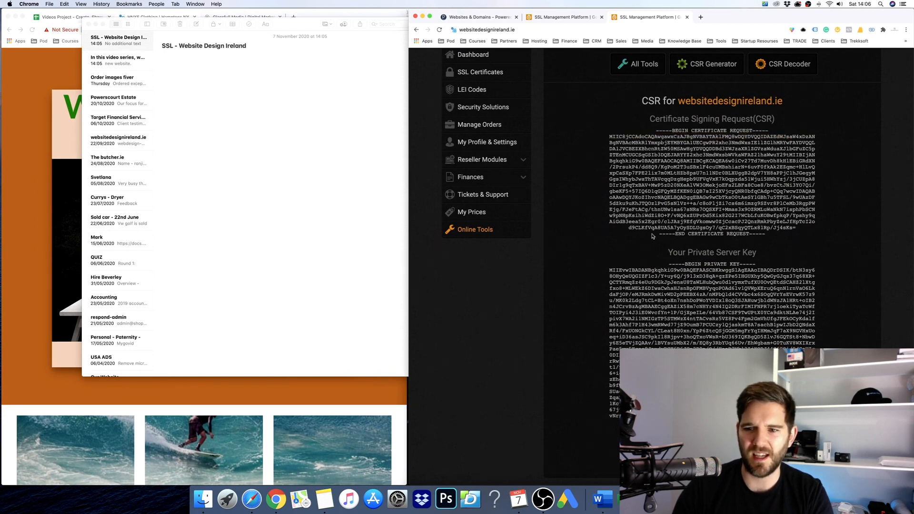
pyautogui.moveTo(655, 236); pyautogui.dragTo(794, 241)
pyautogui.click(798, 229)
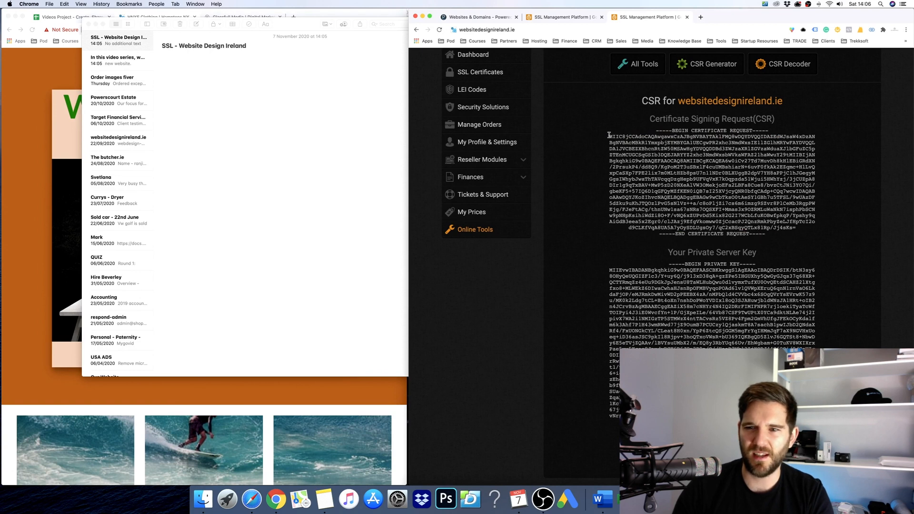
pyautogui.moveTo(609, 135); pyautogui.dragTo(793, 228)
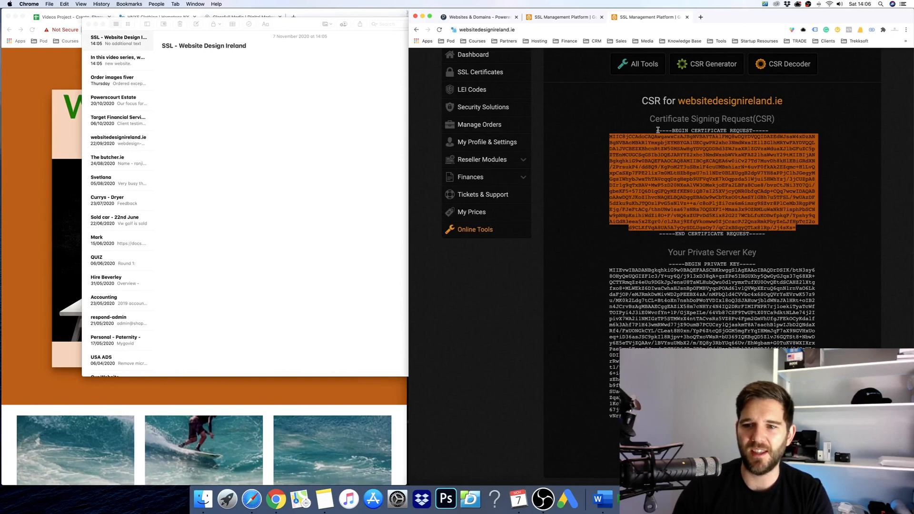
pyautogui.moveTo(656, 130); pyautogui.dragTo(774, 203)
pyautogui.click(299, 157)
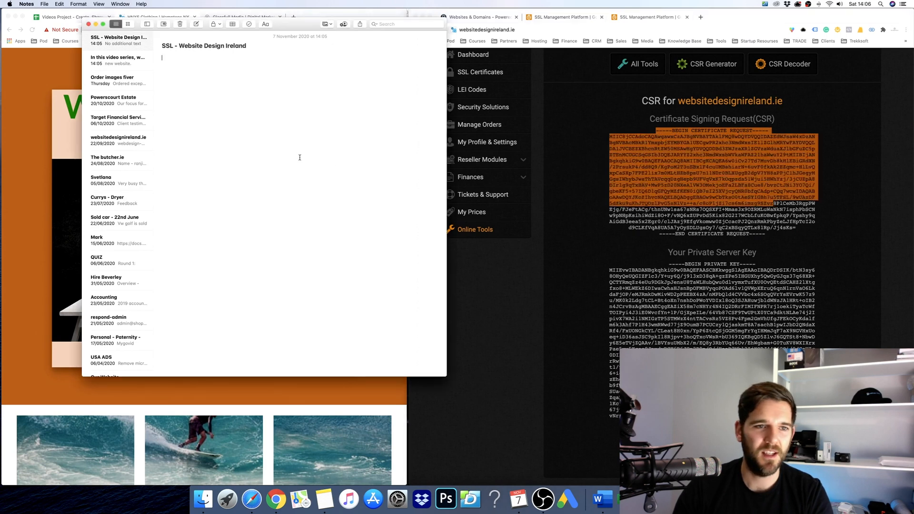
# Paste the CSR and private key into the SSL note and open the order's CSR box.
pyautogui.press('super+v')
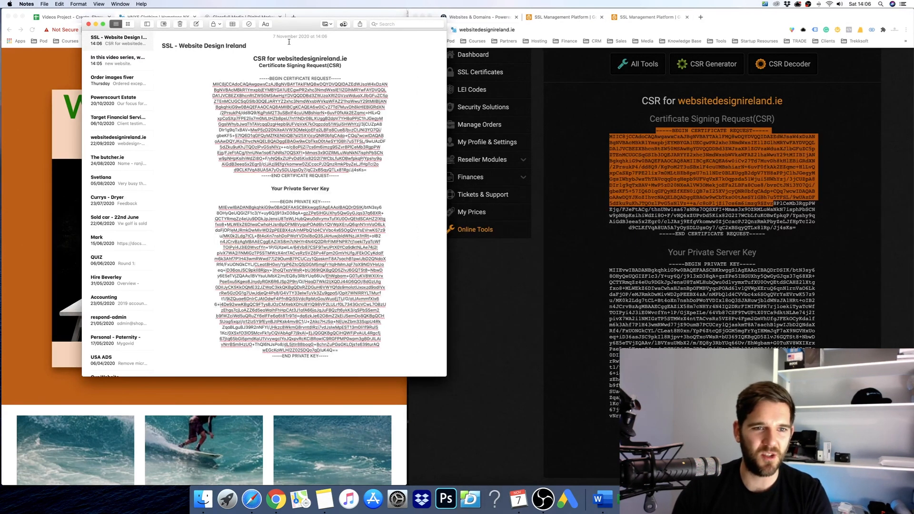
pyautogui.press('Return')
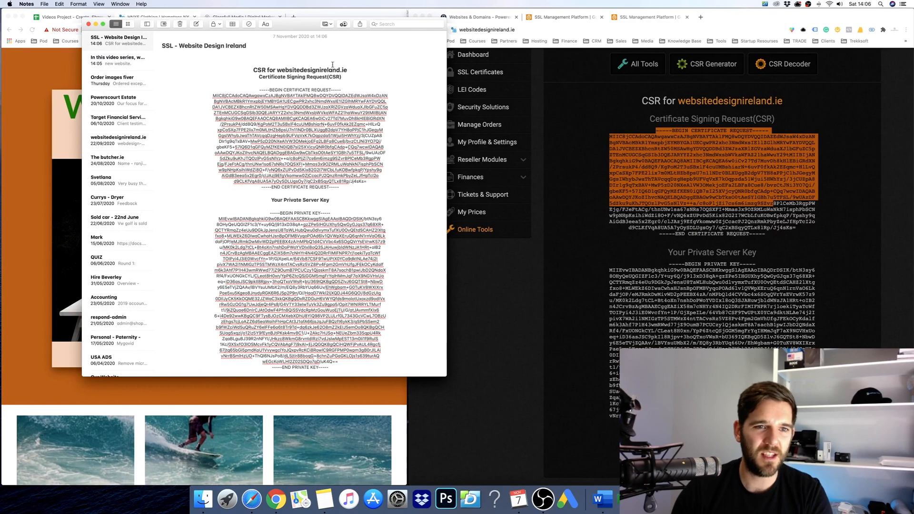
pyautogui.click(605, 103)
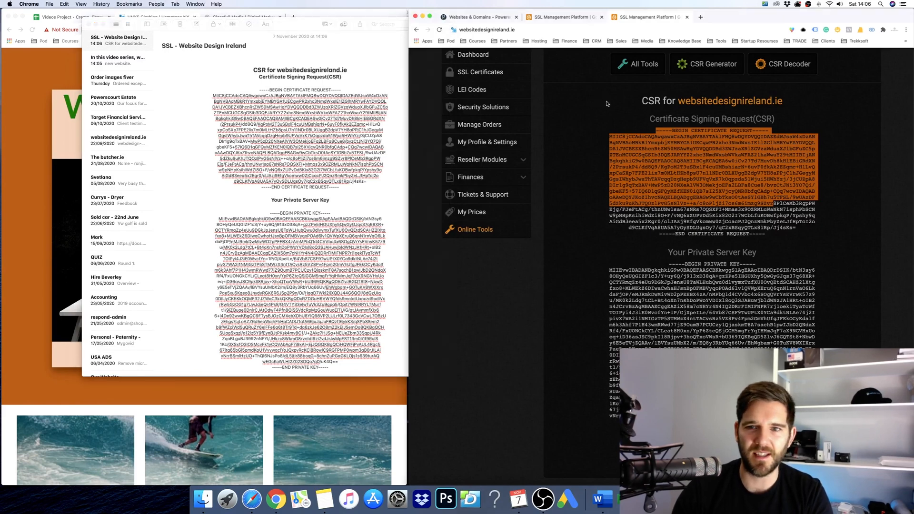
pyautogui.click(573, 21)
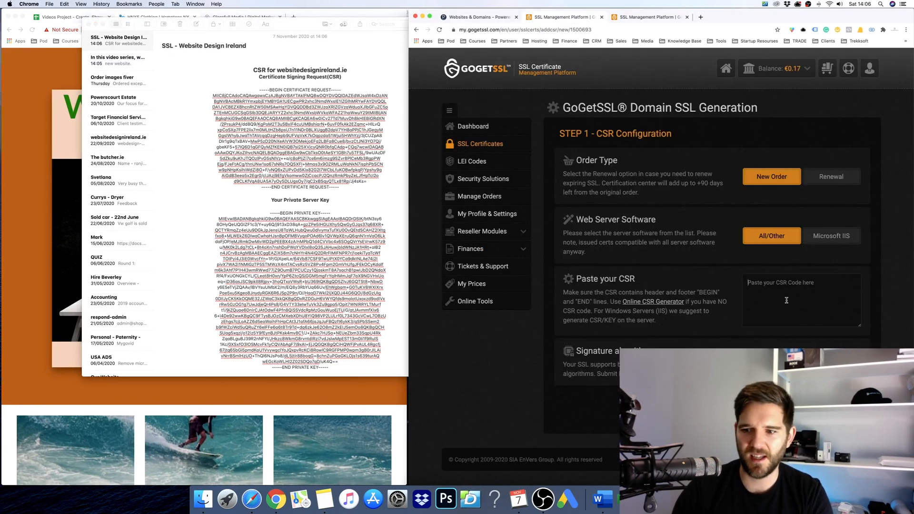
pyautogui.click(801, 283)
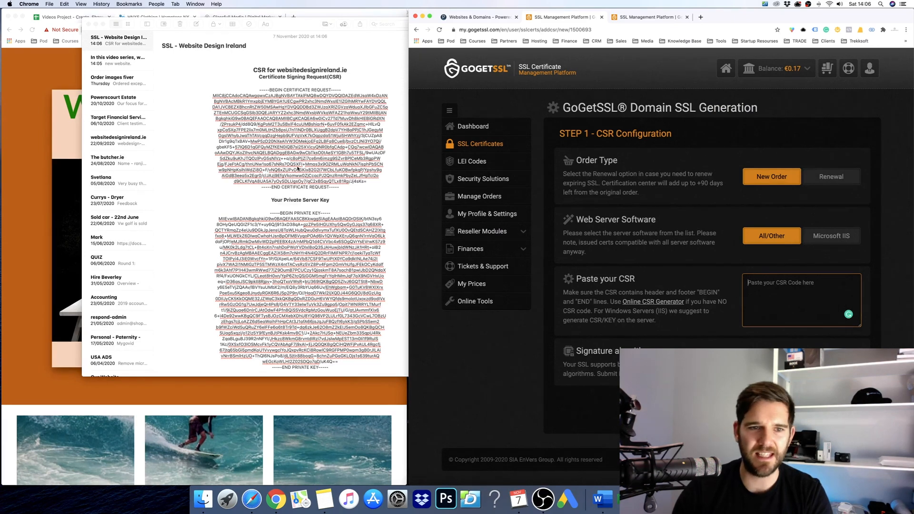
# Copy the CSR block from the note, paste it into the order and submit it.
pyautogui.click(297, 168)
pyautogui.moveTo(259, 90); pyautogui.dragTo(347, 185)
pyautogui.click(813, 283)
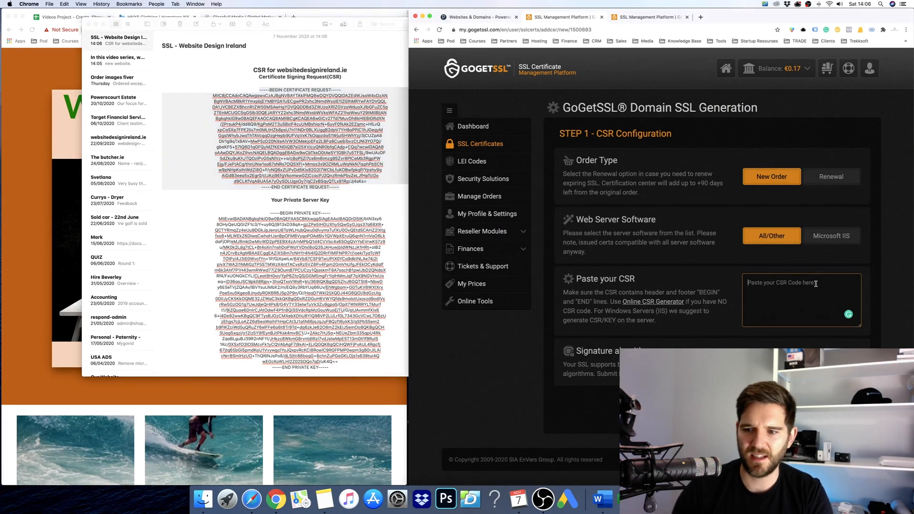
pyautogui.click(745, 407)
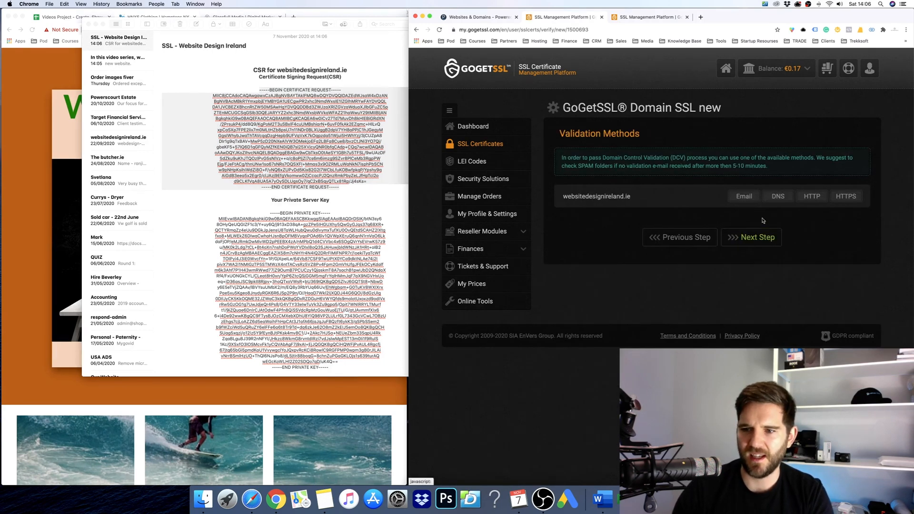
# Choose DNS validation and enter the administrator's first name, last name and email, autofilling the rest.
pyautogui.click(767, 196)
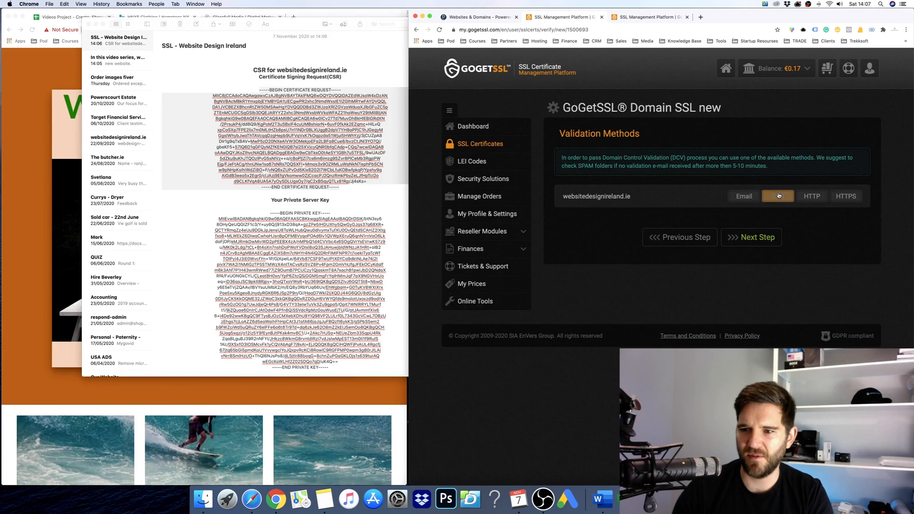
pyautogui.click(760, 237)
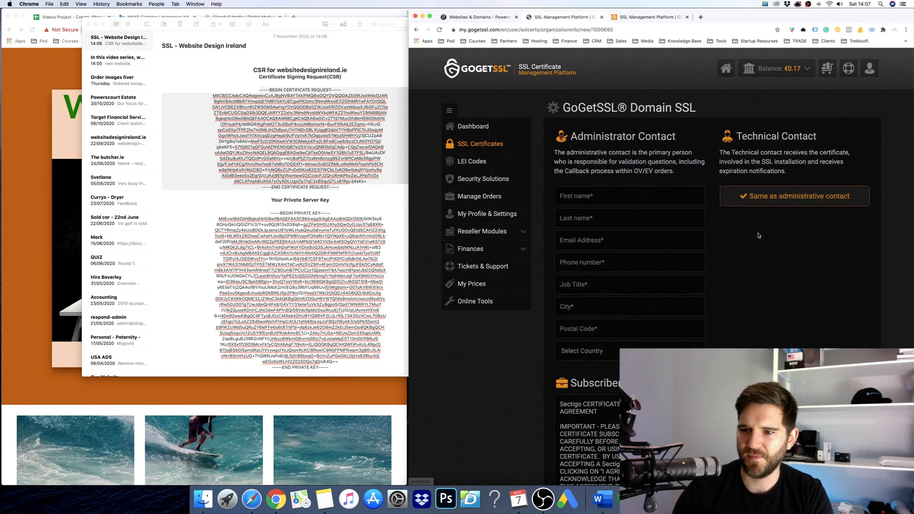
pyautogui.click(632, 198)
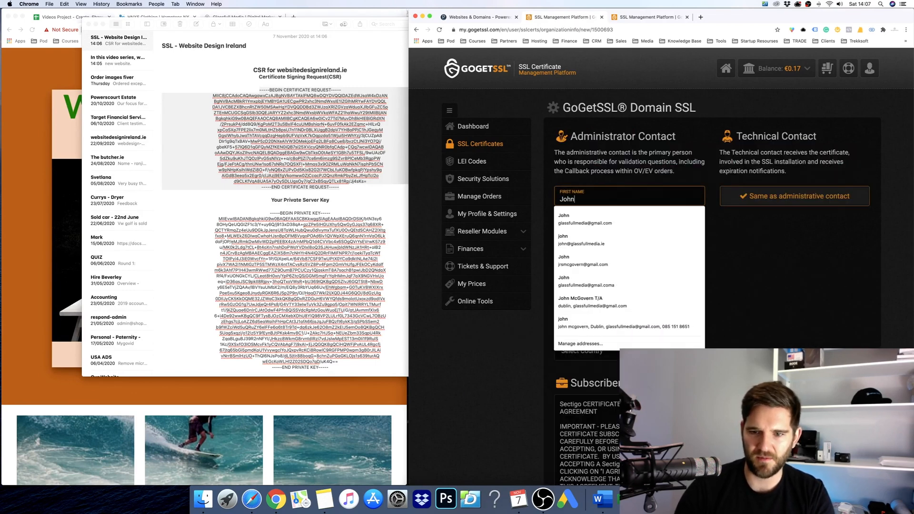
pyautogui.press('Tab')
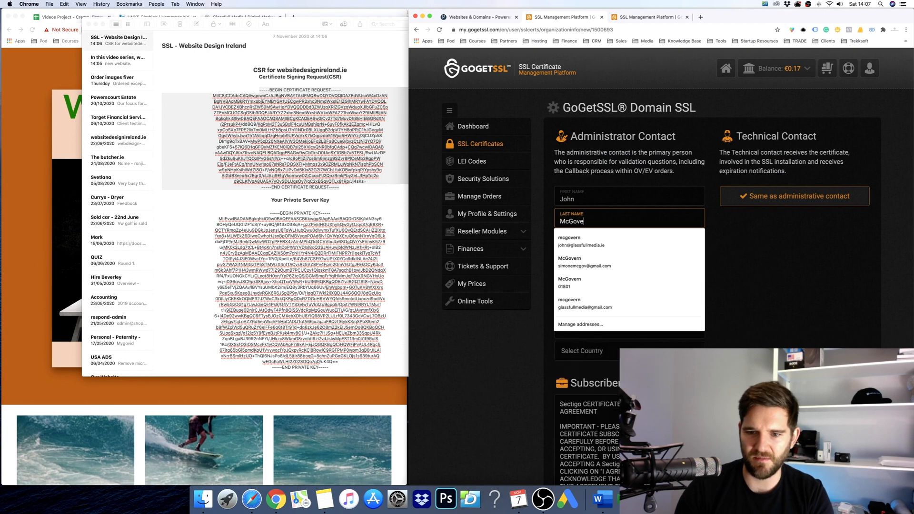
pyautogui.press('Tab')
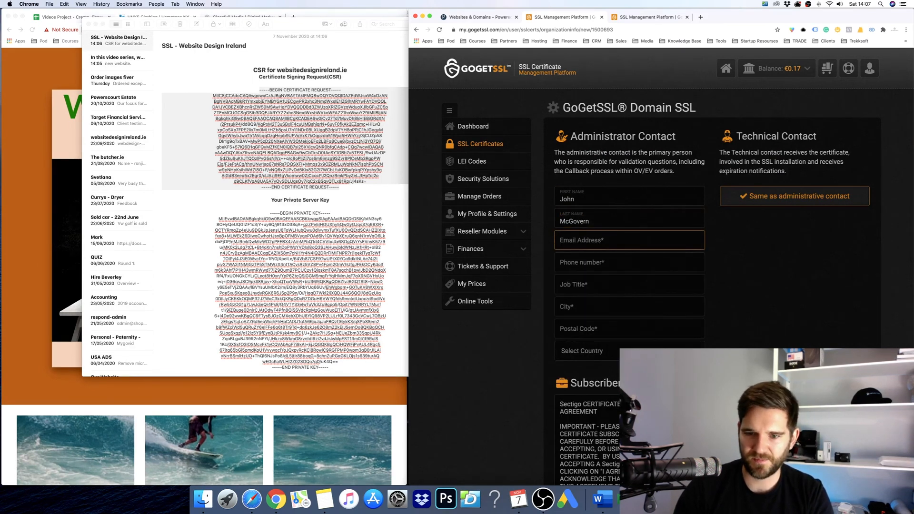
pyautogui.press('Down')
pyautogui.press('Tab')
pyautogui.click(727, 292)
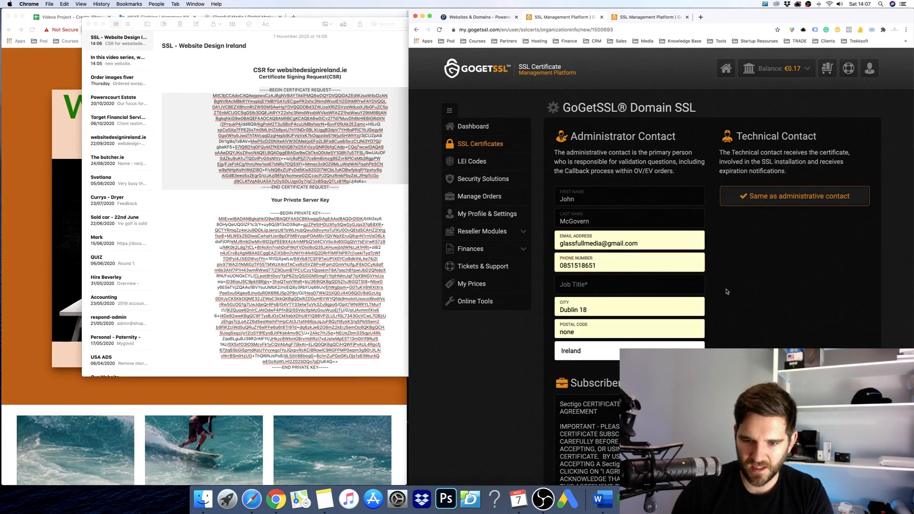
# Accept the subscriber agreement, set job title to IT Manager, and submit the order.
pyautogui.scroll(-3, 727, 292)
pyautogui.scroll(-5, 676, 336)
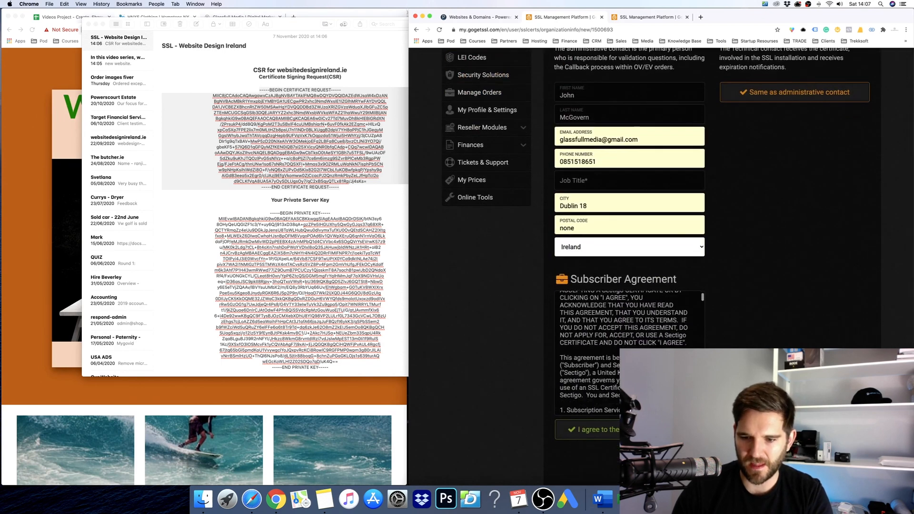
pyautogui.scroll(-2, 628, 419)
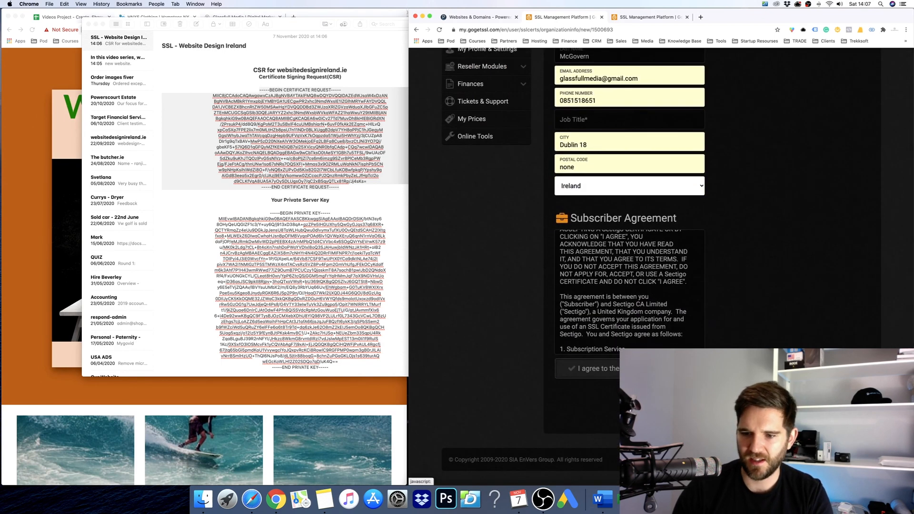
pyautogui.click(676, 405)
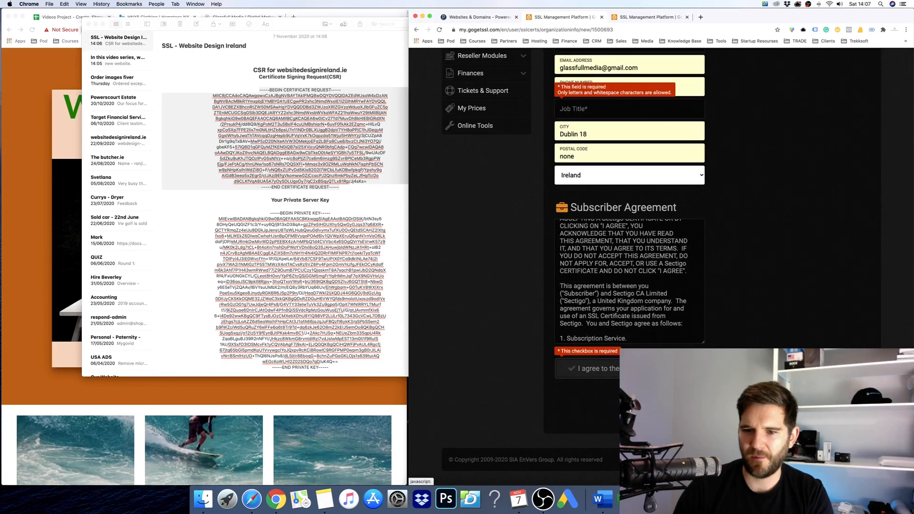
pyautogui.click(657, 369)
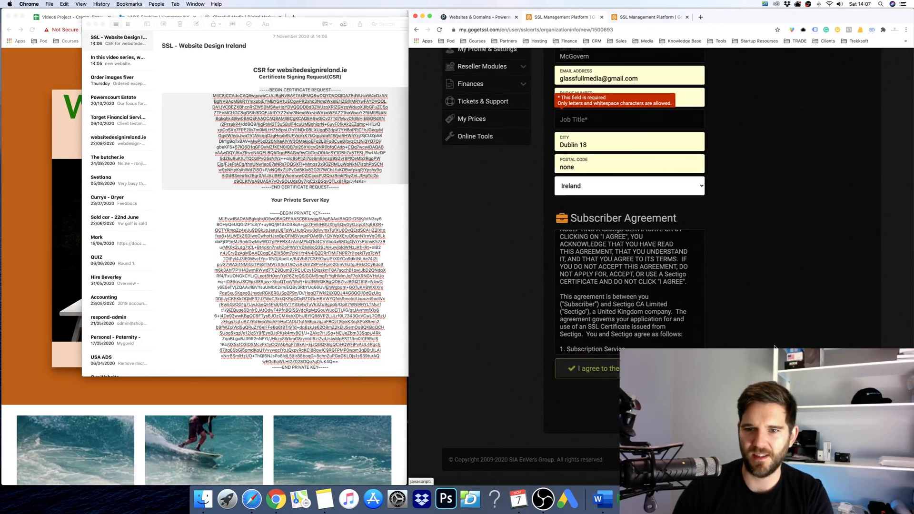
pyautogui.click(615, 120)
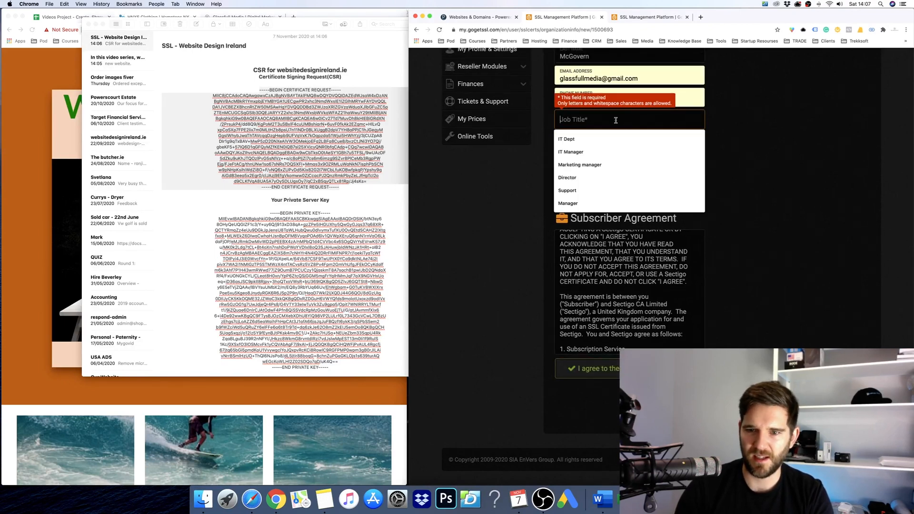
pyautogui.press('Down')
pyautogui.press('Down')
pyautogui.press('Return')
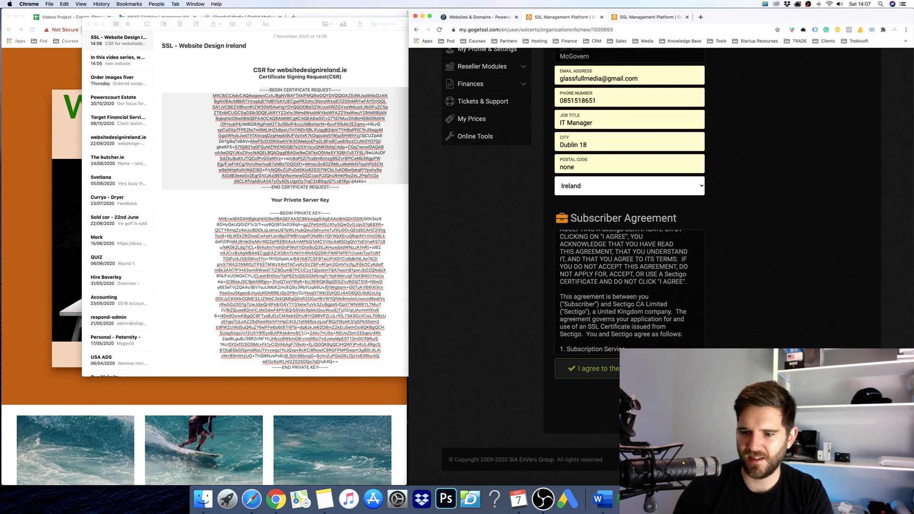
pyautogui.click(676, 405)
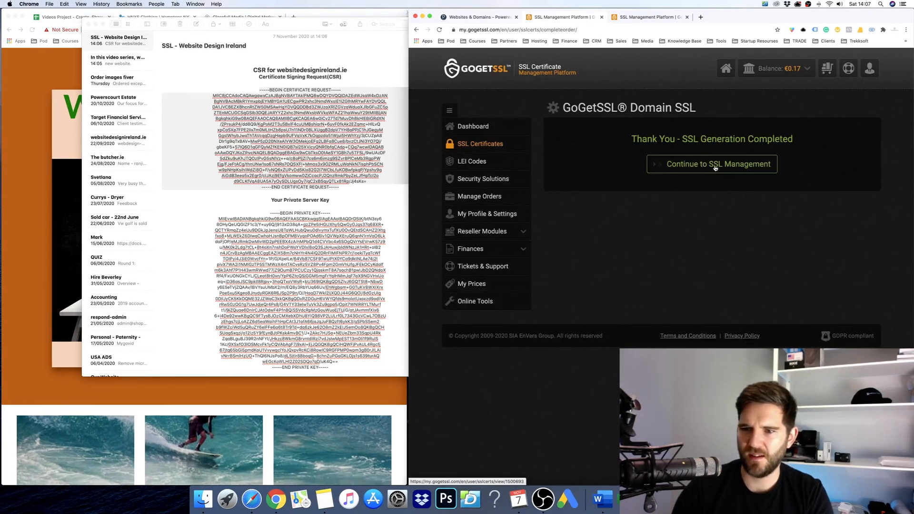
# Continue to SSL Management and load blacknight.com in a new tab.
pyautogui.click(715, 163)
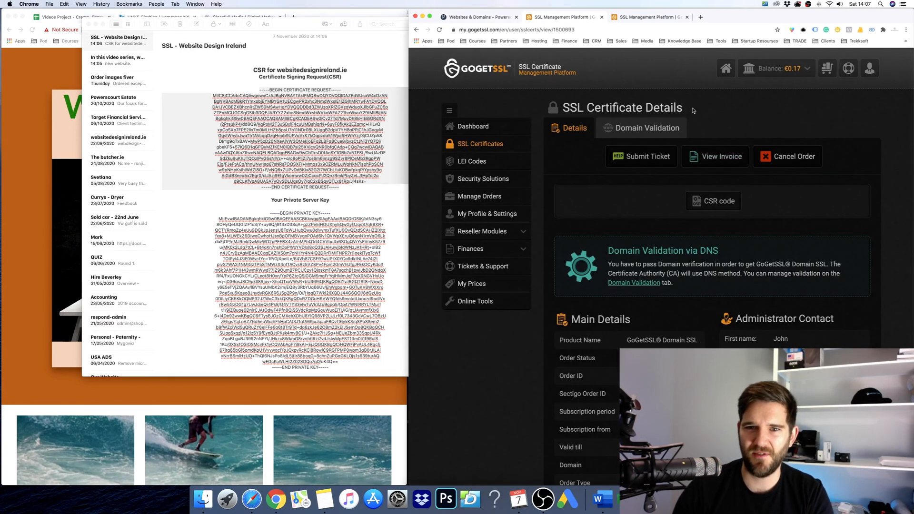
pyautogui.click(614, 30)
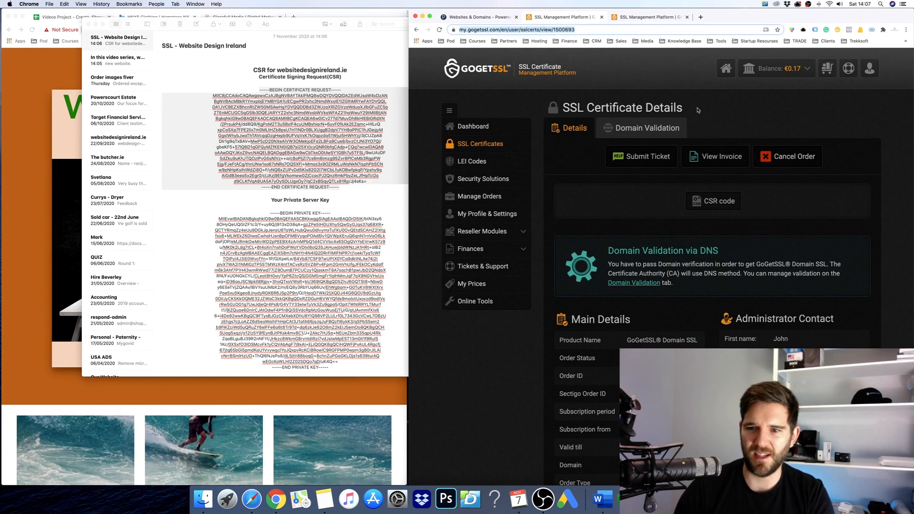
pyautogui.press('super+t')
pyautogui.write('BLACK')
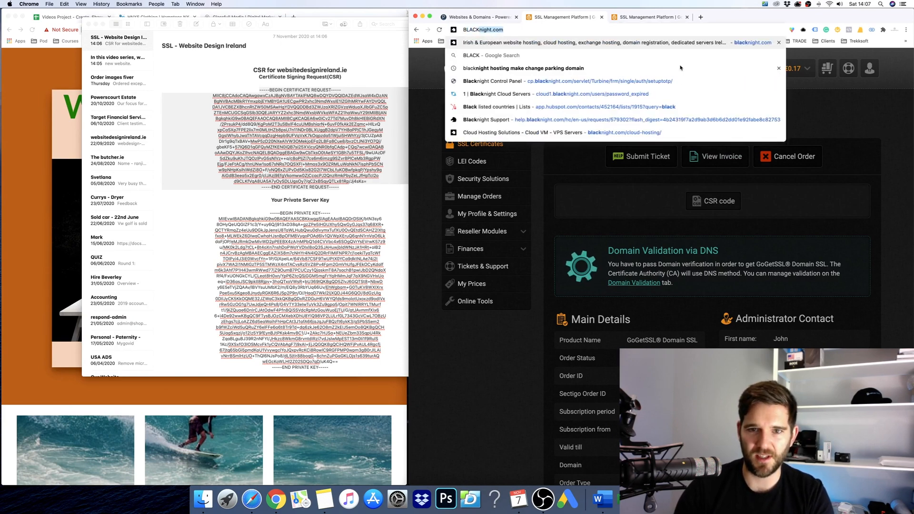
pyautogui.press('Return')
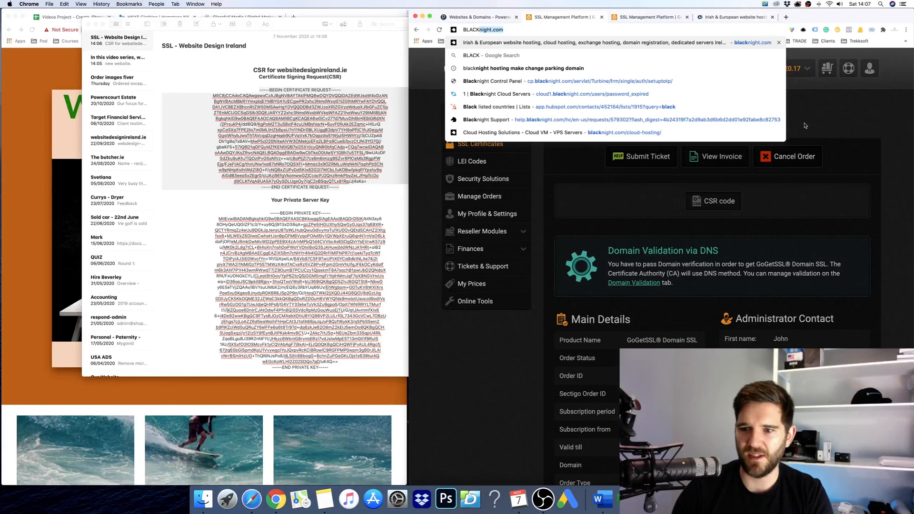
# Show the certificate's Domain Validation instructions.
pyautogui.scroll(-2, 851, 149)
pyautogui.scroll(-2, 828, 162)
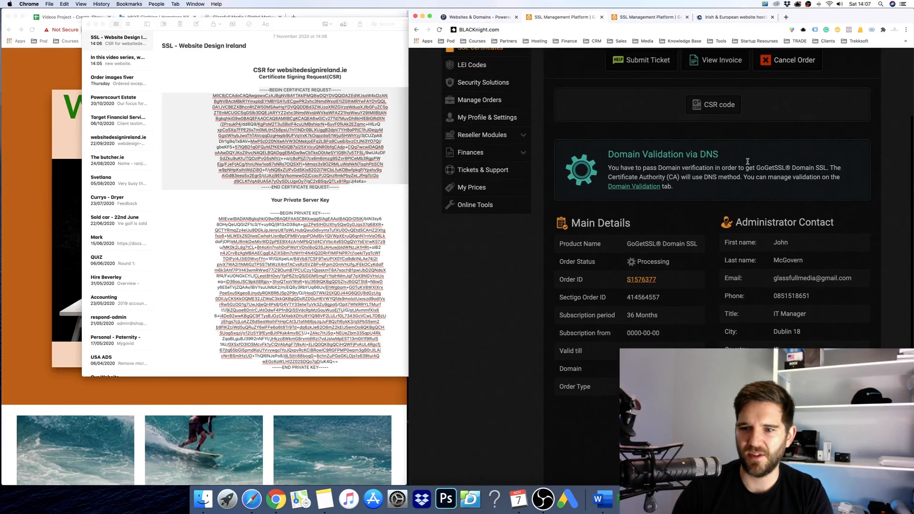
pyautogui.scroll(2, 743, 209)
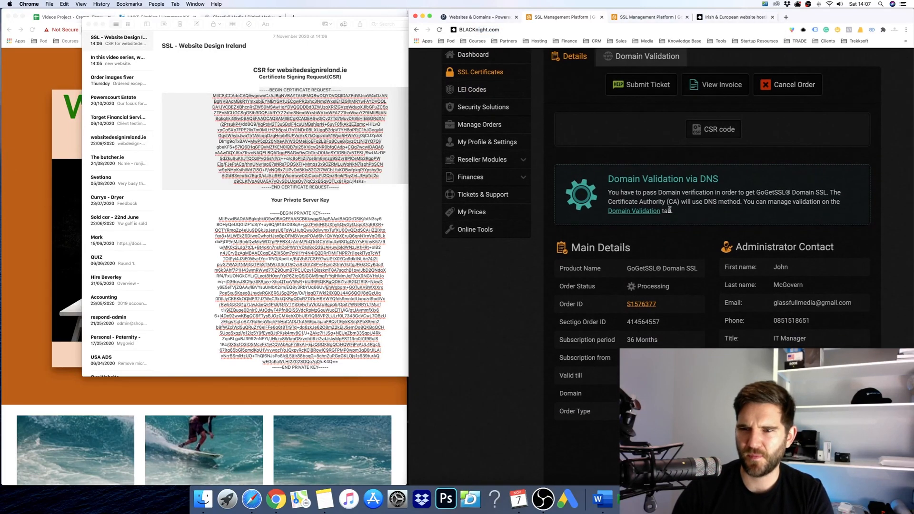
pyautogui.scroll(1, 693, 196)
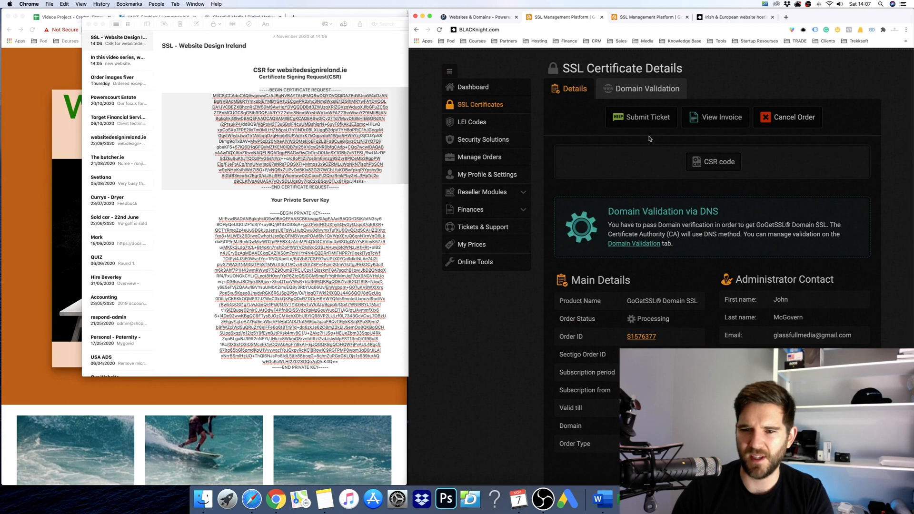
pyautogui.scroll(-5, 652, 224)
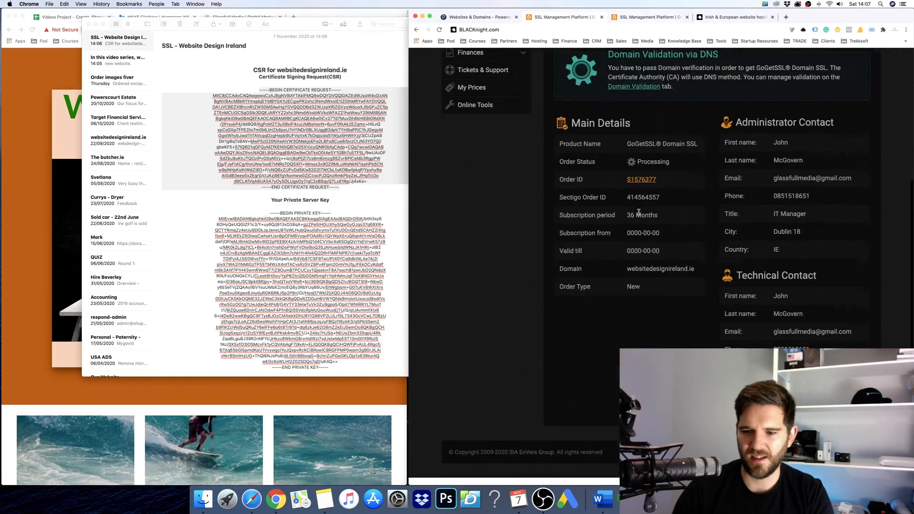
pyautogui.scroll(6, 641, 238)
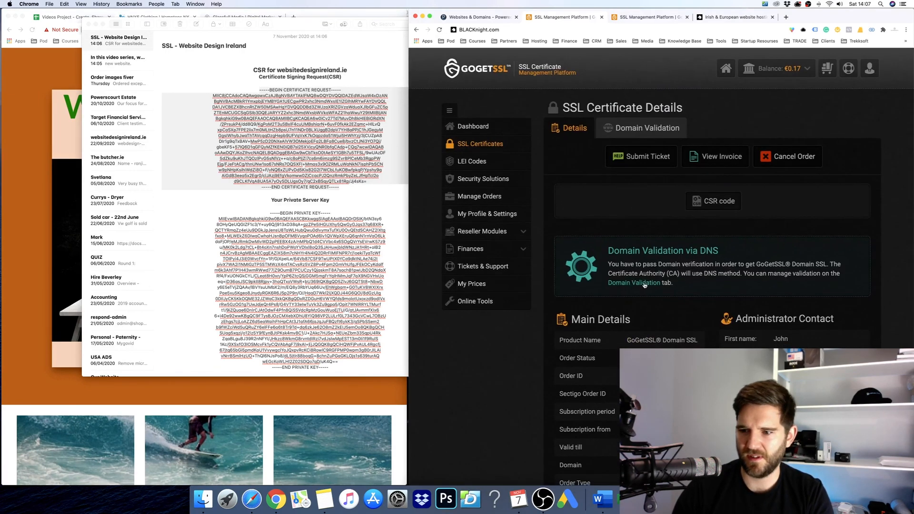
pyautogui.click(644, 283)
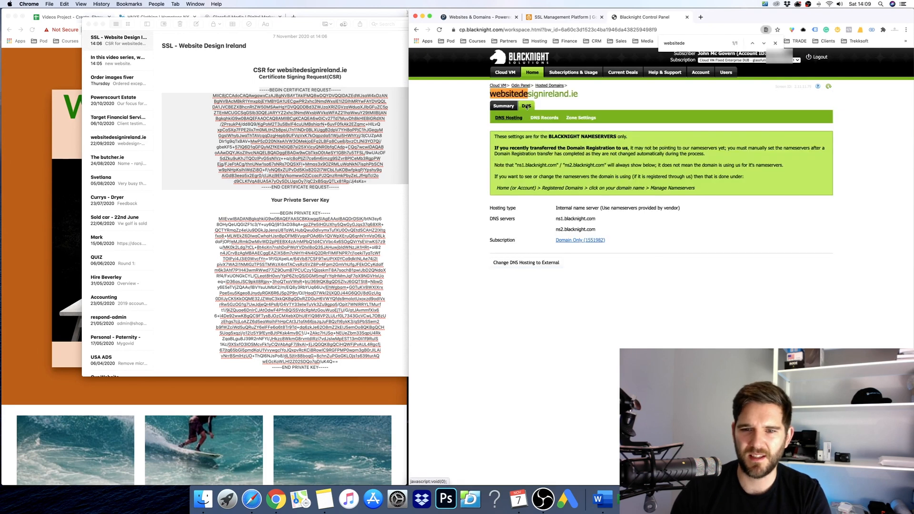
# Start a new DNS record for websitedesignireland.ie in Blacknight, then return to GoGetSSL's validation guide.
pyautogui.click(545, 118)
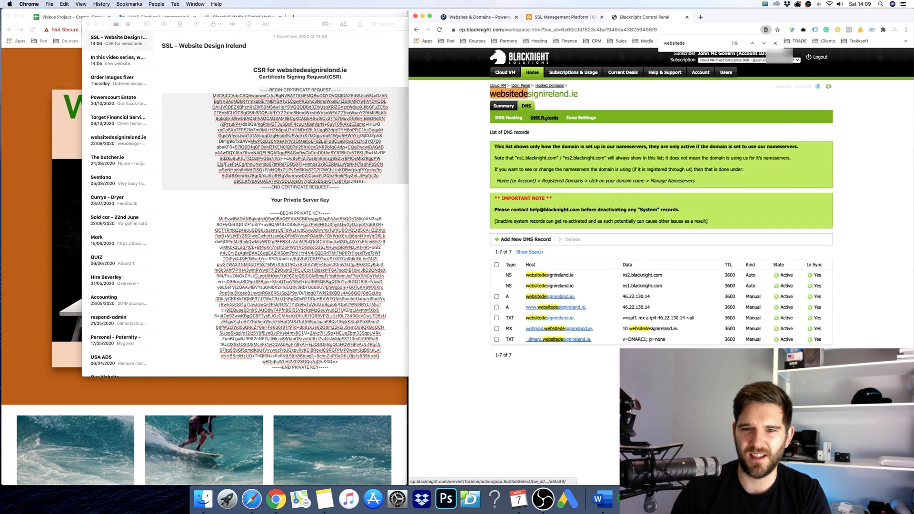
pyautogui.click(518, 240)
pyautogui.click(572, 18)
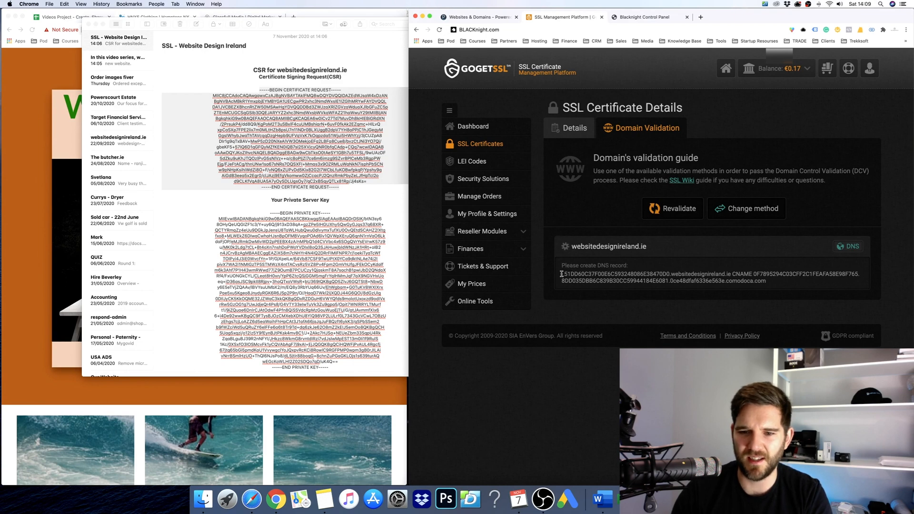
# Copy the '_51DD60C…' hash host name from GoGetSSL's required CNAME validation record.
pyautogui.moveTo(562, 274); pyautogui.dragTo(803, 280)
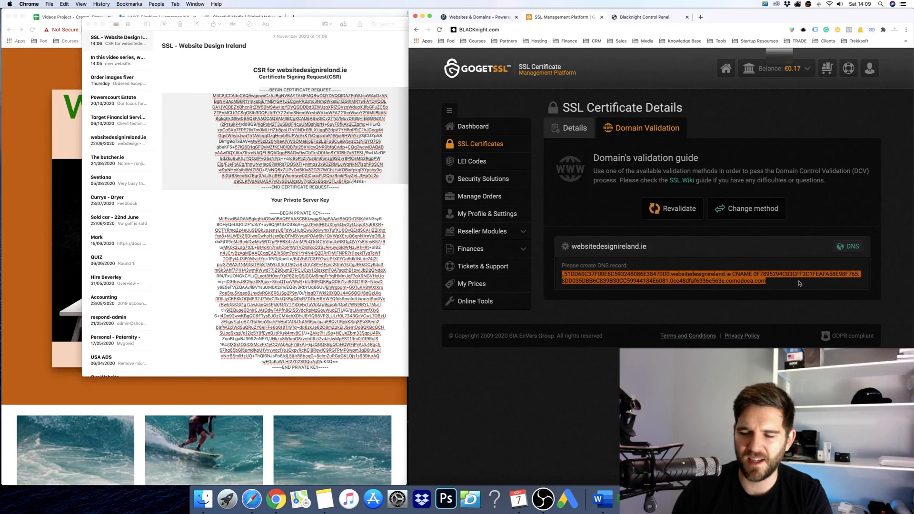
pyautogui.click(760, 285)
pyautogui.moveTo(731, 275); pyautogui.dragTo(567, 275)
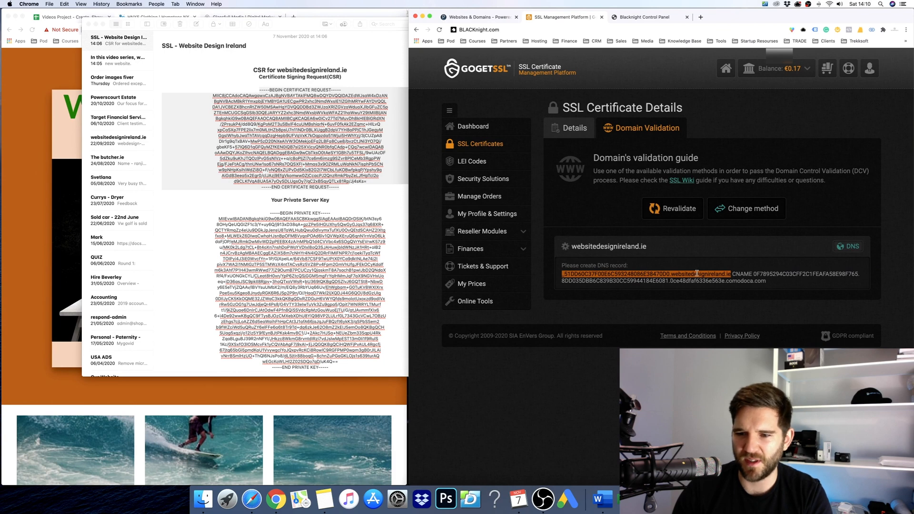
pyautogui.click(614, 276)
pyautogui.moveTo(562, 275); pyautogui.dragTo(665, 275)
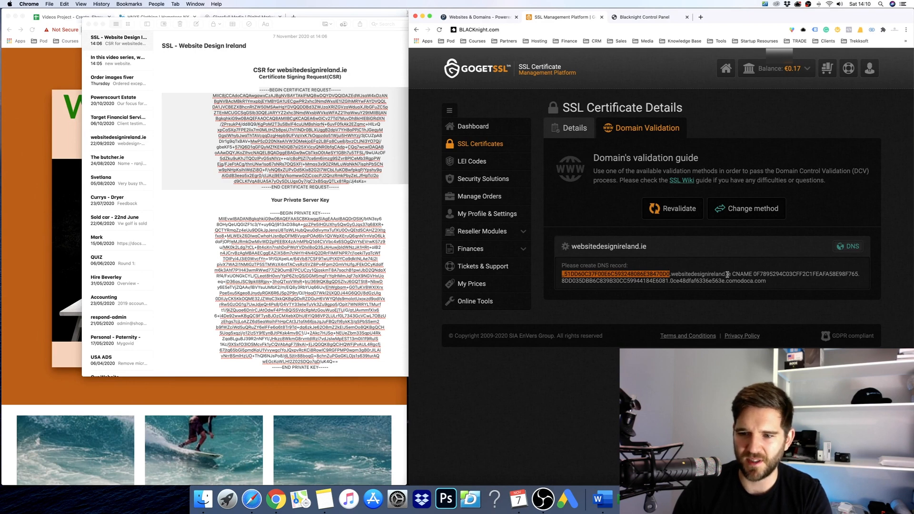
pyautogui.click(654, 21)
pyautogui.click(565, 18)
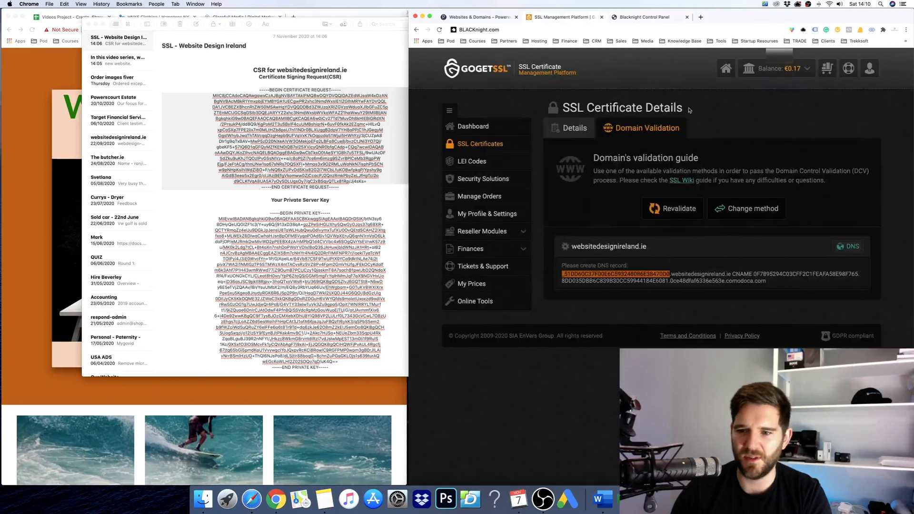
pyautogui.doubleClick(743, 274)
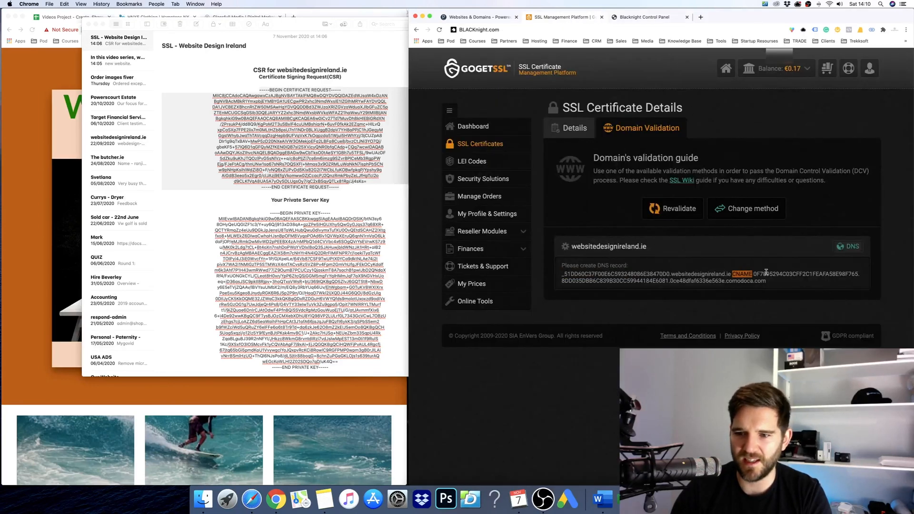
# Make the new Blacknight DNS record a CNAME with the copied hash host name as Domain.
pyautogui.click(675, 21)
pyautogui.click(564, 166)
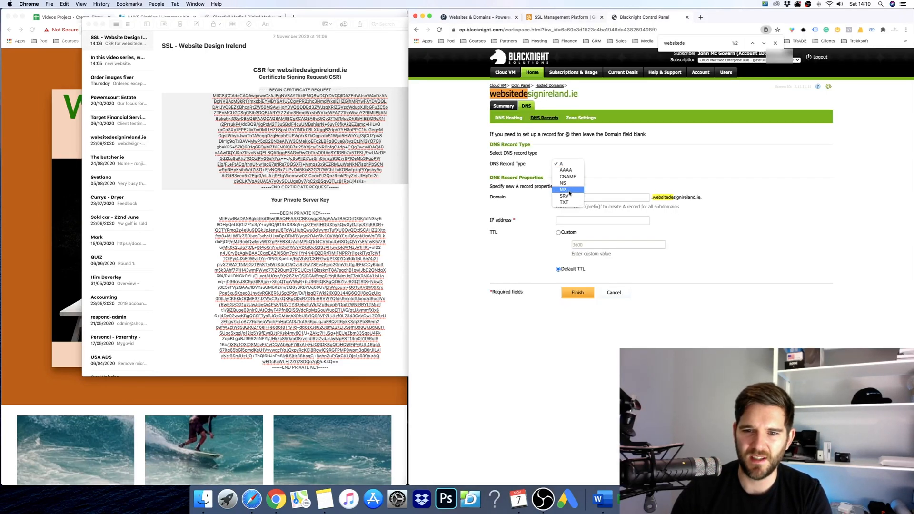
pyautogui.click(568, 177)
pyautogui.click(616, 198)
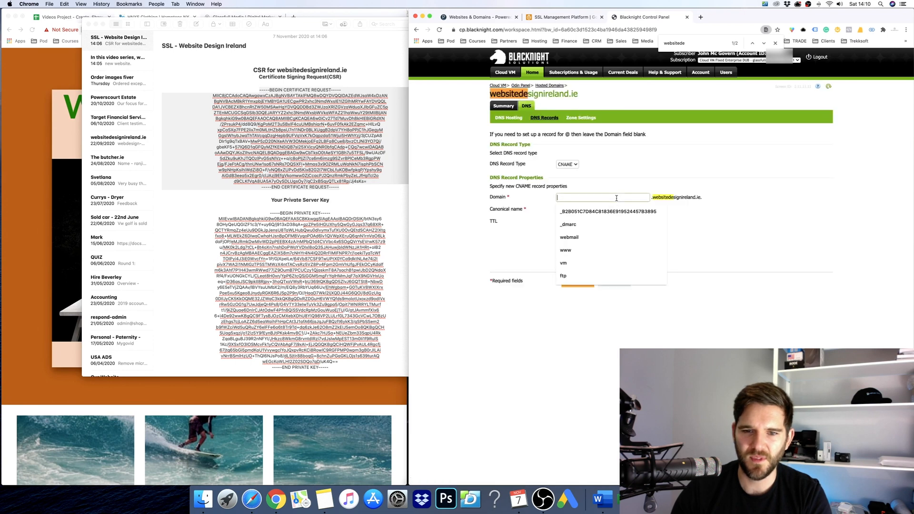
pyautogui.write('_51DD60C37F00E6C593248086E38470D0')
pyautogui.moveTo(646, 197); pyautogui.dragTo(536, 195)
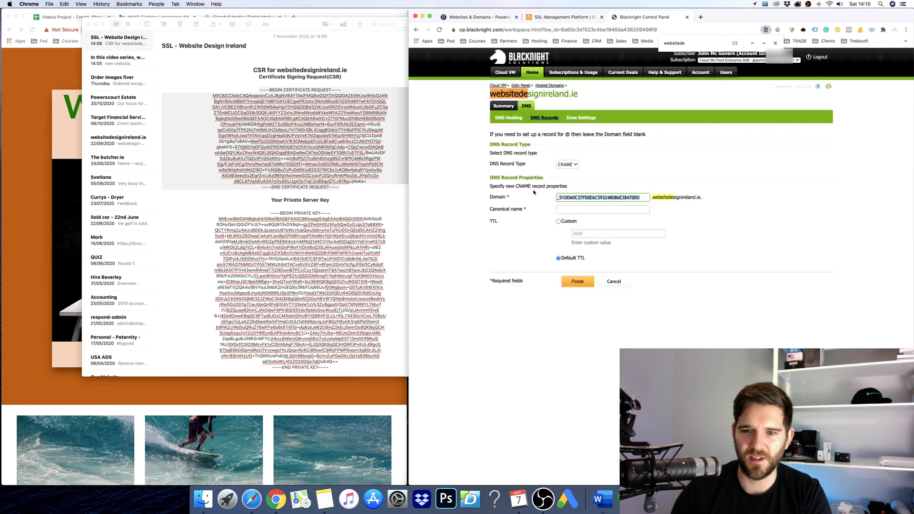
pyautogui.click(643, 71)
# Paste the comodoca.com validation target as the canonical name and submit the record.
pyautogui.click(581, 20)
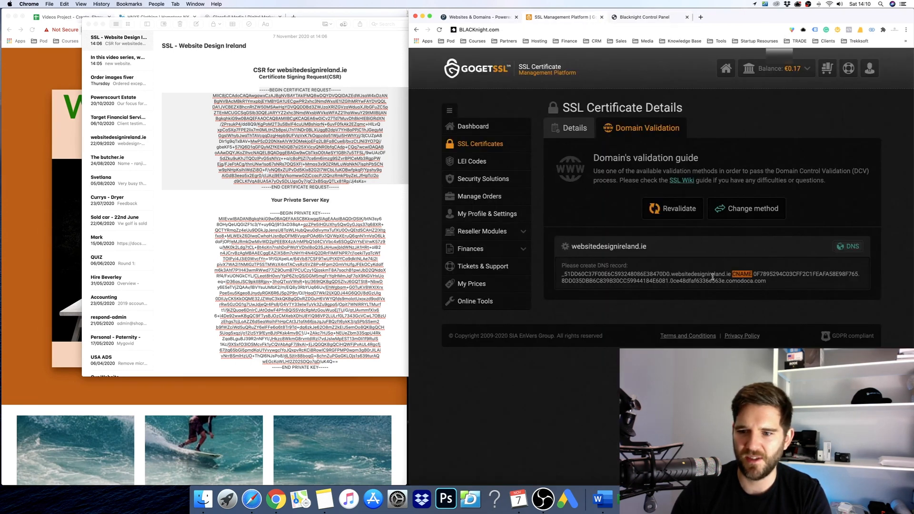
pyautogui.click(734, 274)
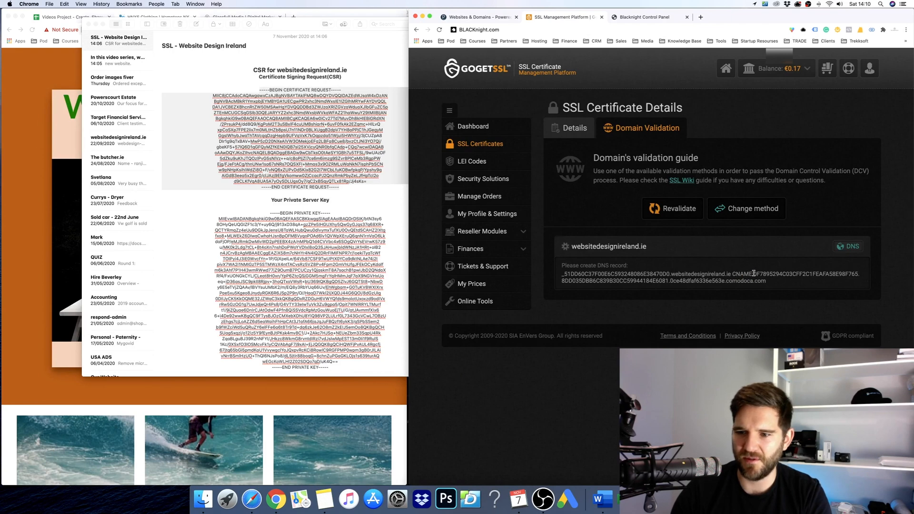
pyautogui.moveTo(755, 273)
pyautogui.mouseDown()
pyautogui.moveTo(748, 281)
pyautogui.moveTo(770, 283)
pyautogui.mouseUp()
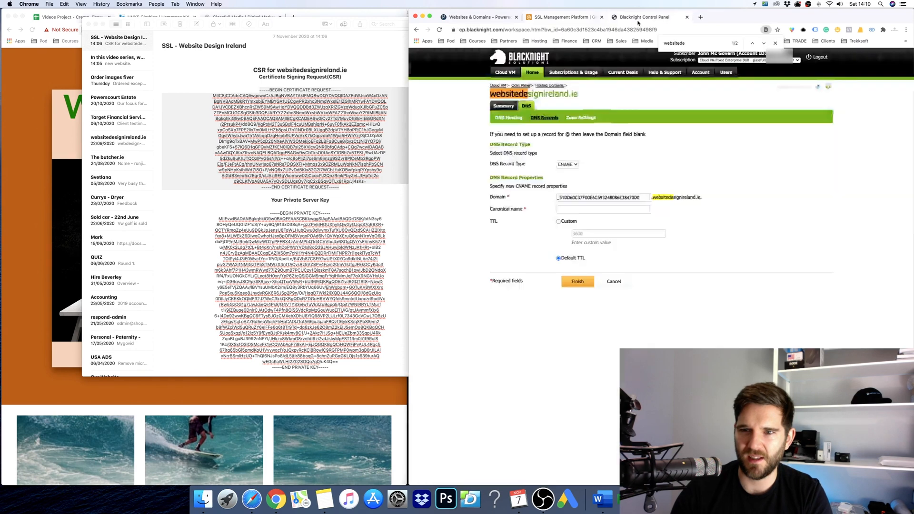
pyautogui.click(633, 19)
pyautogui.click(626, 210)
pyautogui.press('super+v')
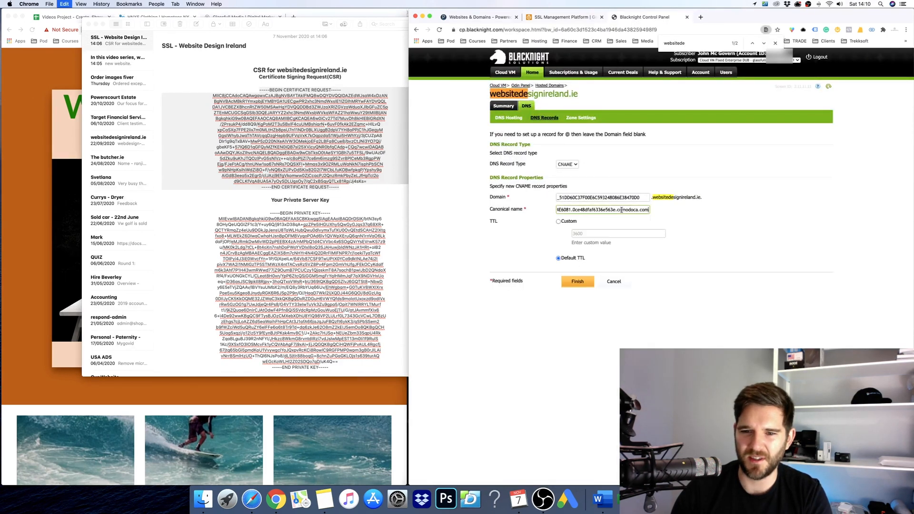
pyautogui.click(590, 286)
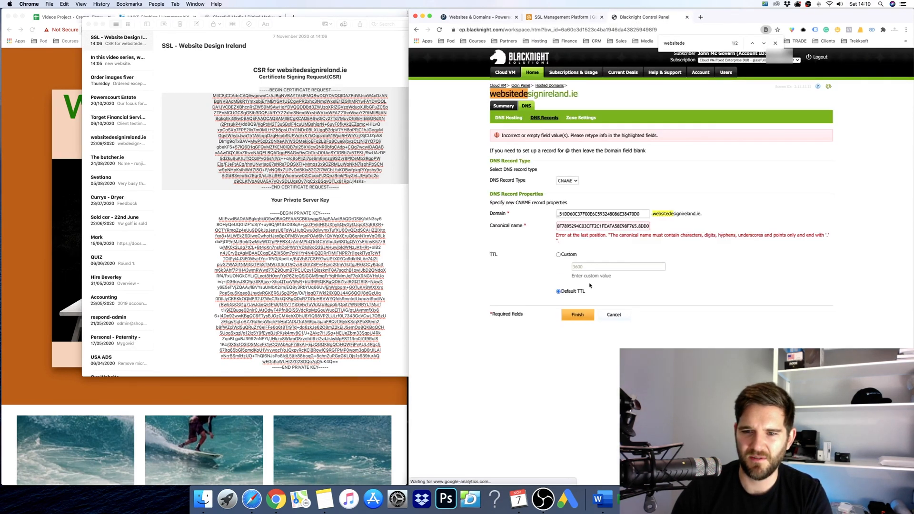
# Add a trailing dot to the canonical name and resubmit the CNAME record.
pyautogui.doubleClick(644, 227)
pyautogui.press('Right')
pyautogui.write('.')
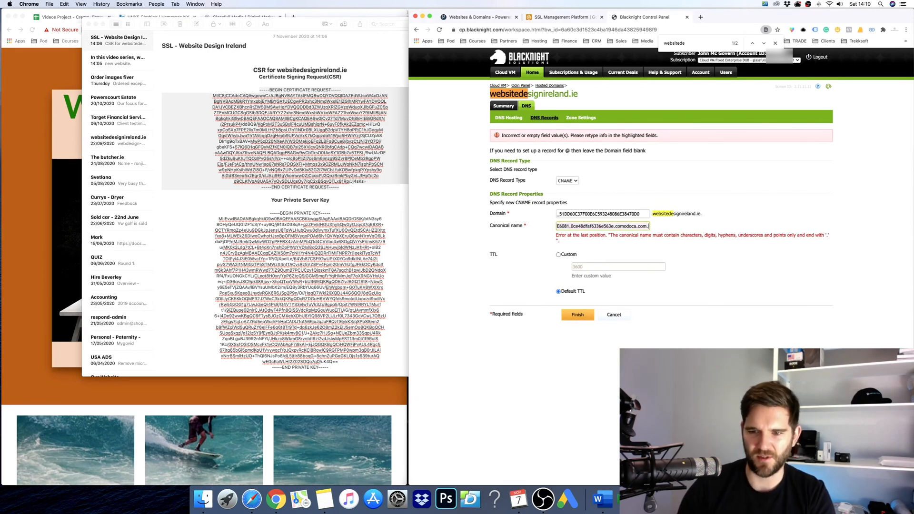
pyautogui.click(578, 315)
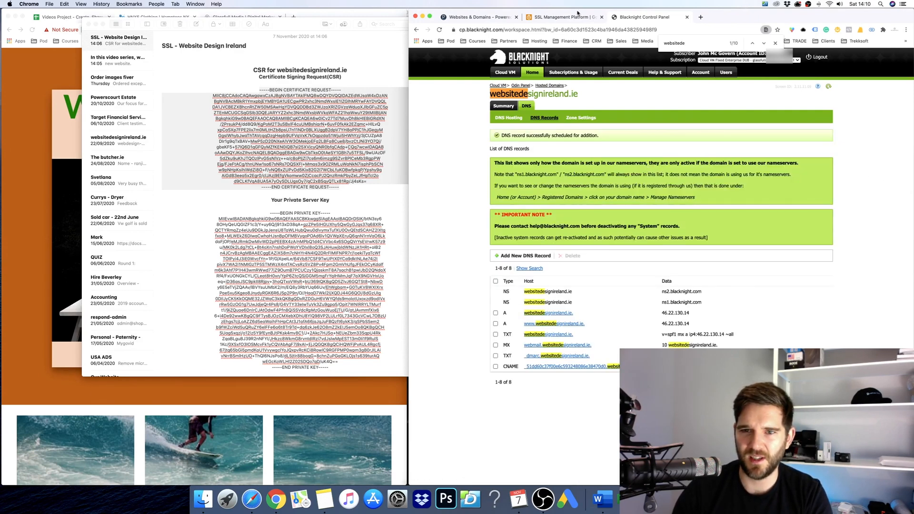
pyautogui.click(578, 16)
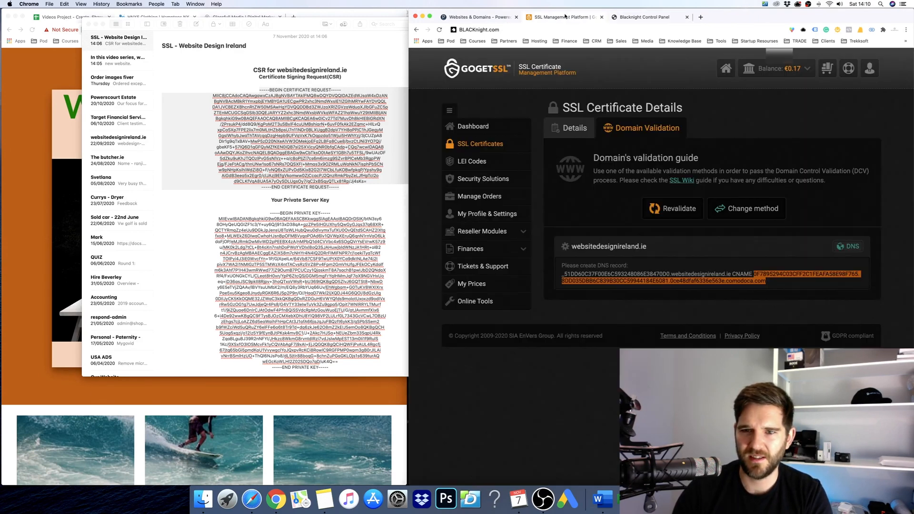
# Revalidate the domain until GoGetSSL reports the certificate approved and issued, then list all certificates.
pyautogui.click(663, 208)
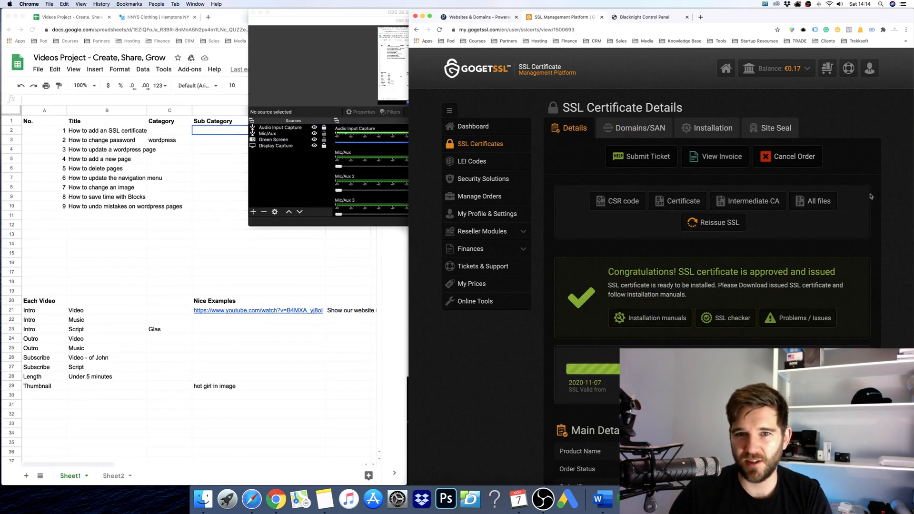
pyautogui.scroll(-3, 869, 195)
pyautogui.scroll(-2, 869, 195)
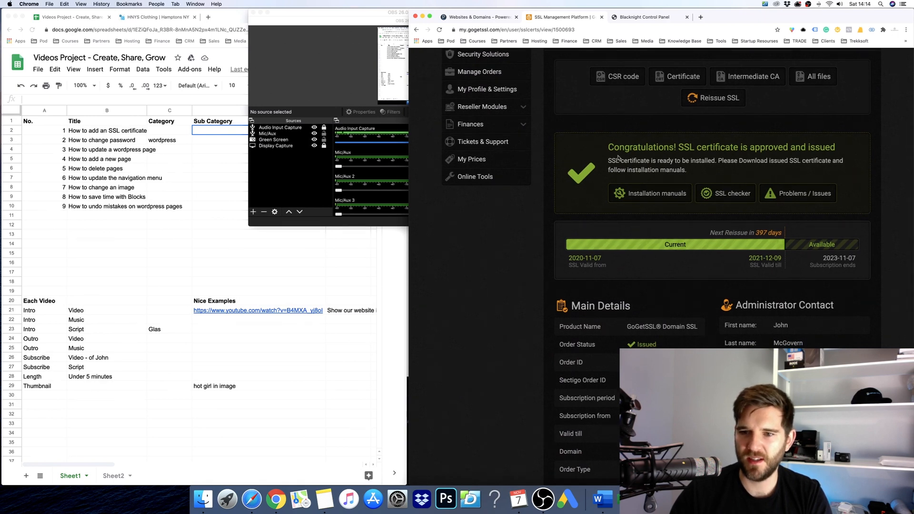
pyautogui.tripleClick(778, 150)
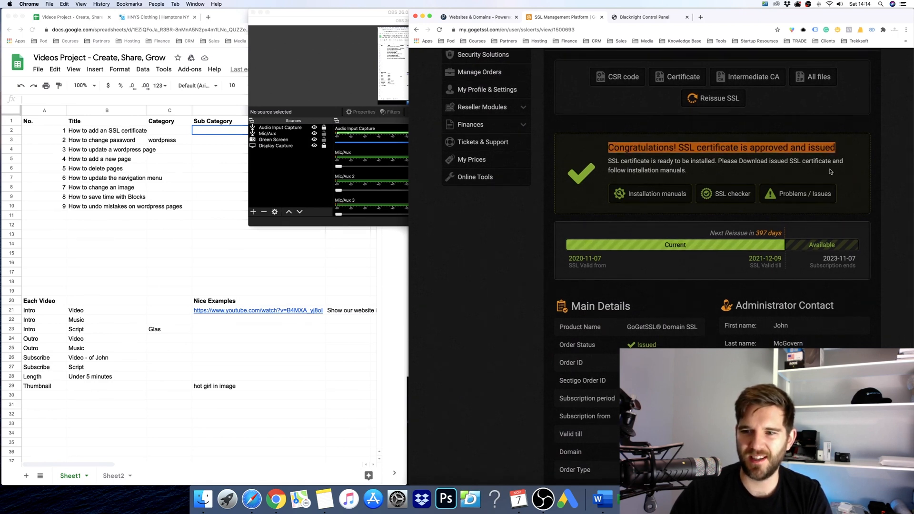
pyautogui.scroll(5, 586, 173)
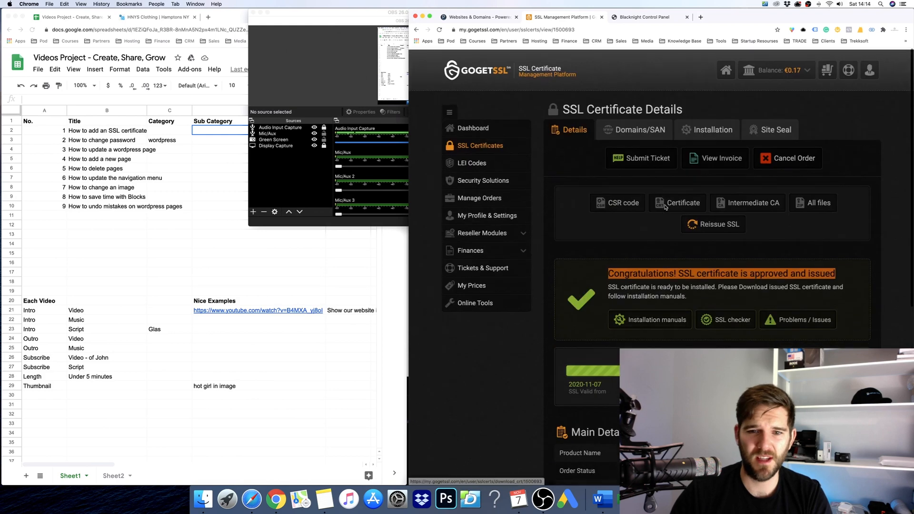
pyautogui.click(587, 173)
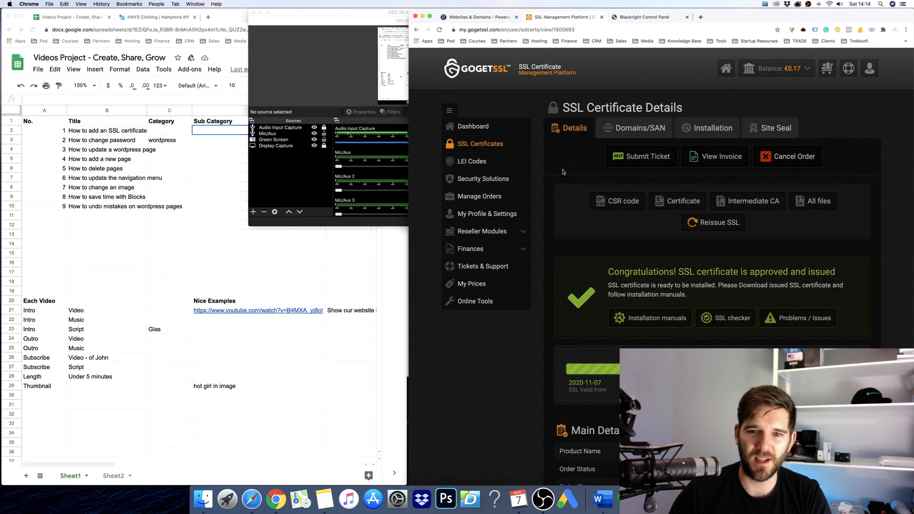
pyautogui.click(487, 143)
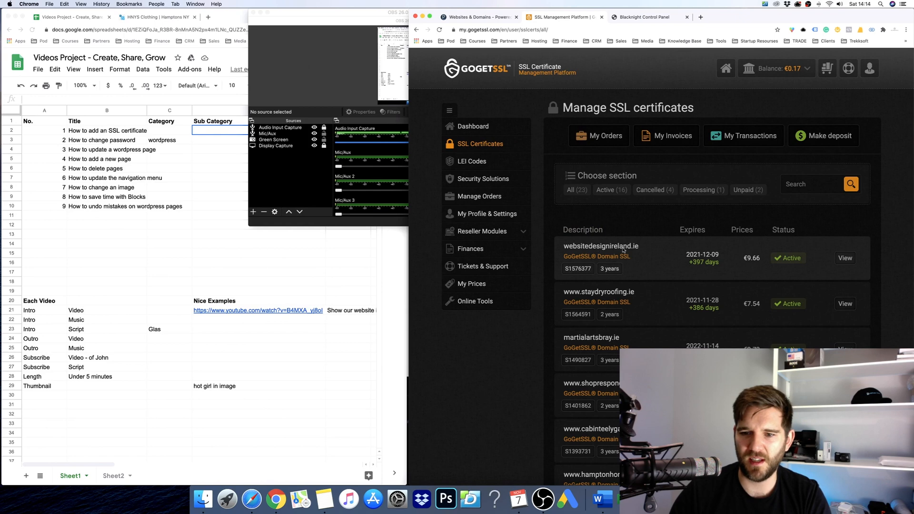
# Download all of the websitedesignireland.ie certificate's files as websitedesignireland_ie.zip and open it.
pyautogui.click(846, 258)
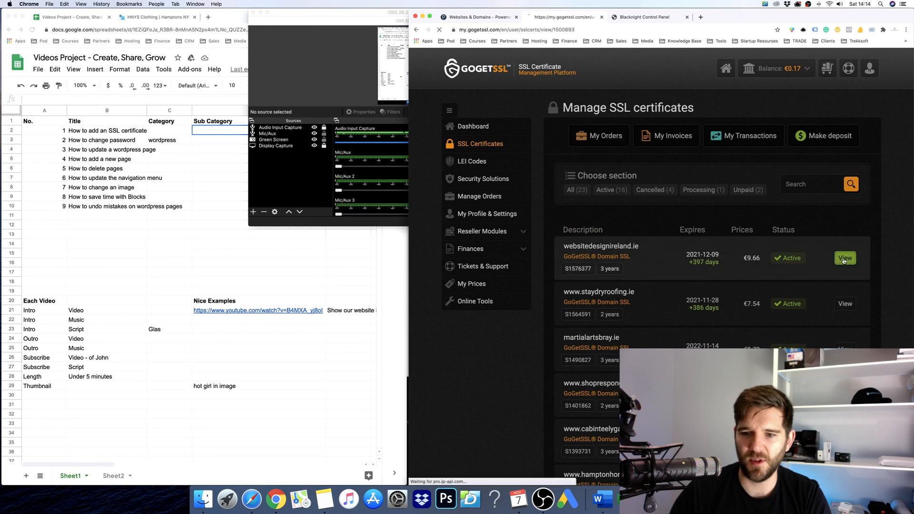
pyautogui.scroll(-1, 619, 254)
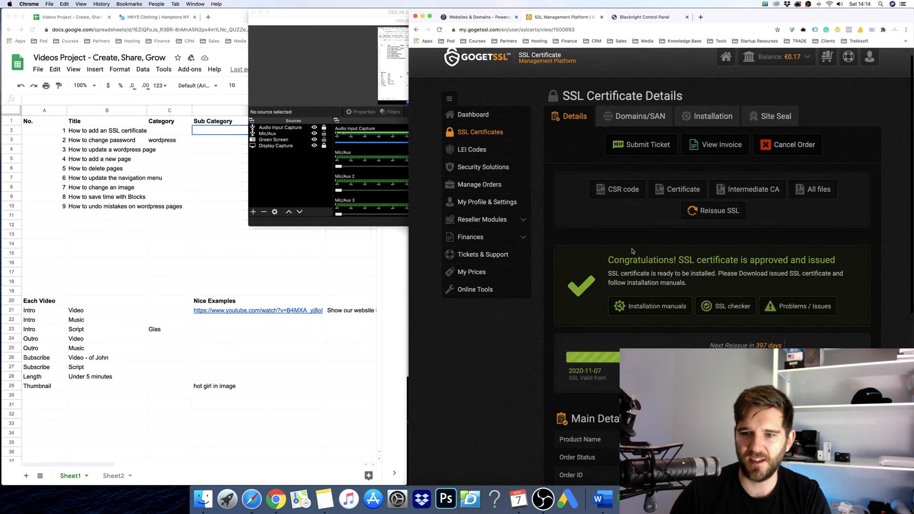
pyautogui.click(821, 190)
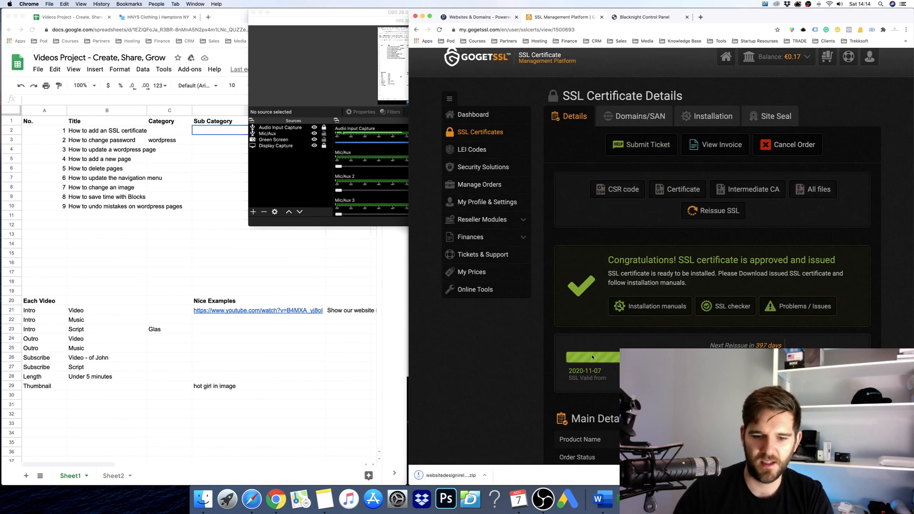
pyautogui.click(450, 477)
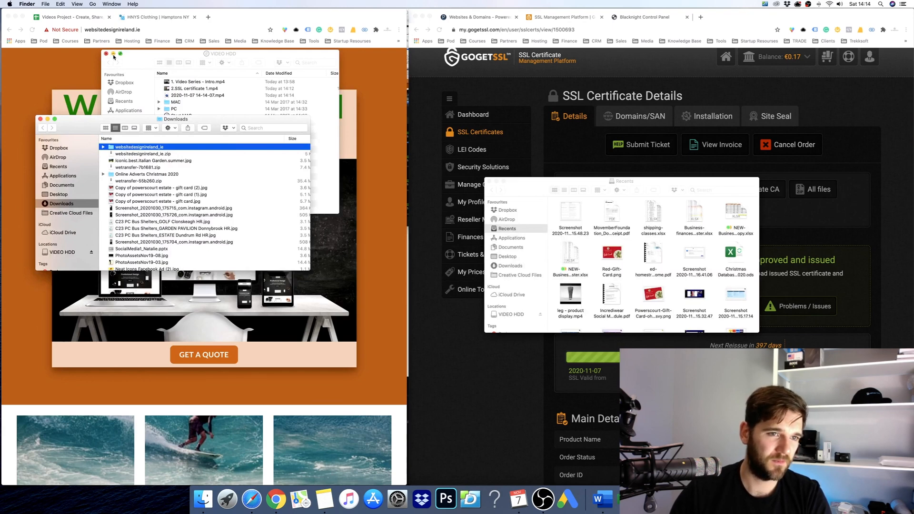
# Expand the websitedesignireland_ie folder and select its three .crt files.
pyautogui.click(113, 54)
pyautogui.click(103, 146)
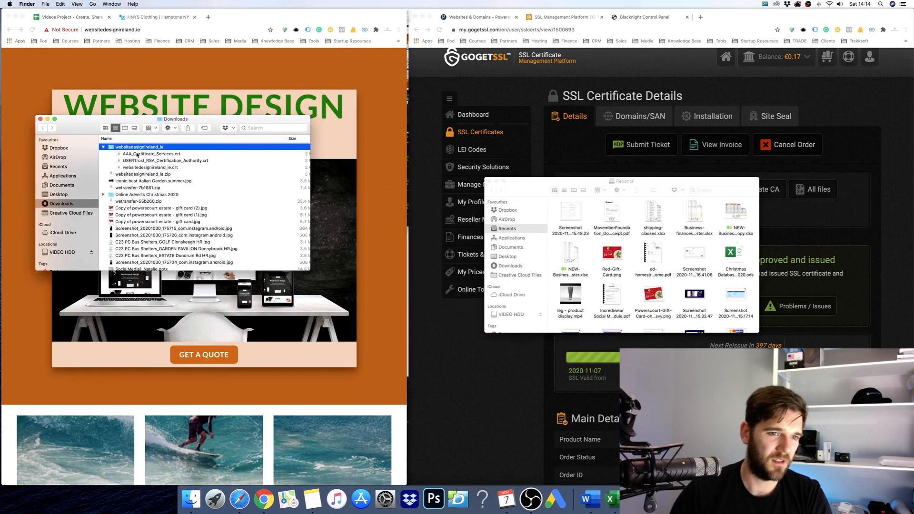
pyautogui.click(137, 154)
pyautogui.keyDown('shift'); pyautogui.click(150, 168); pyautogui.keyUp('shift')
pyautogui.moveTo(79, 123); pyautogui.dragTo(196, 120)
# Open the three .crt files in TextEdit through Open With > Other….
pyautogui.rightClick(261, 154)
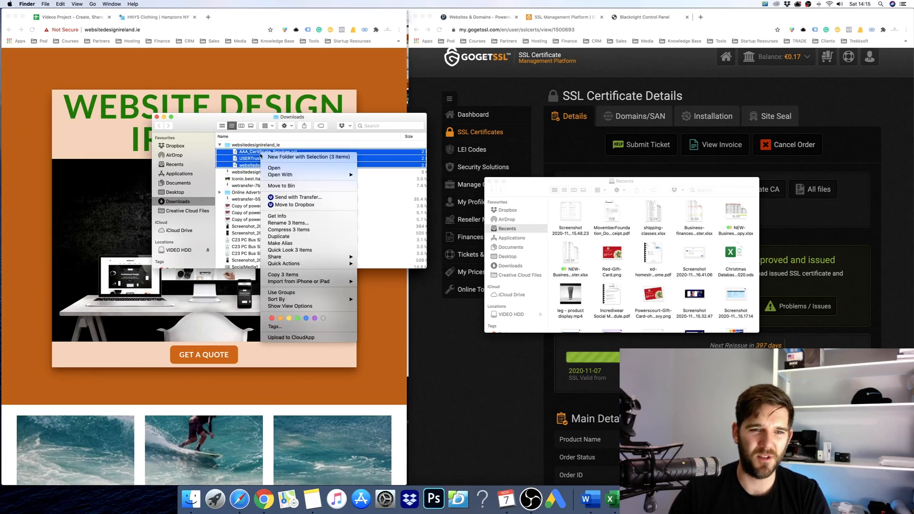
pyautogui.moveTo(334, 175)
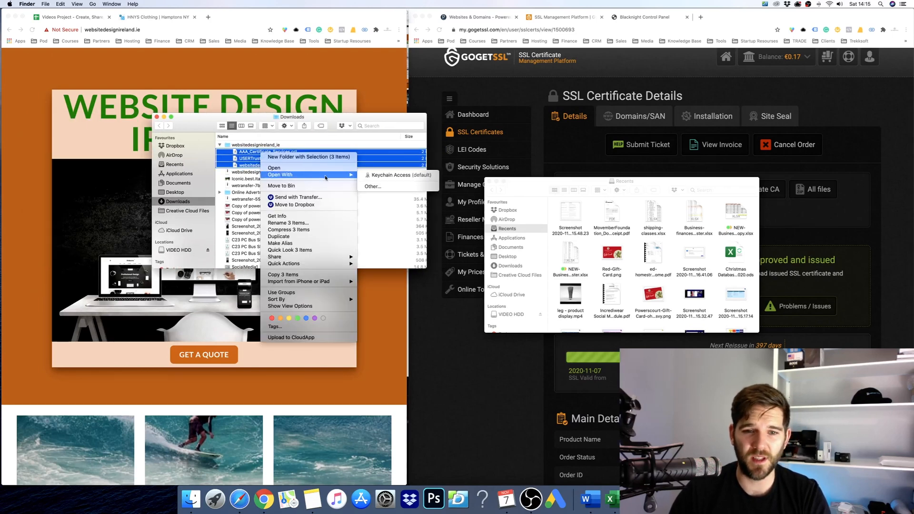
pyautogui.click(372, 186)
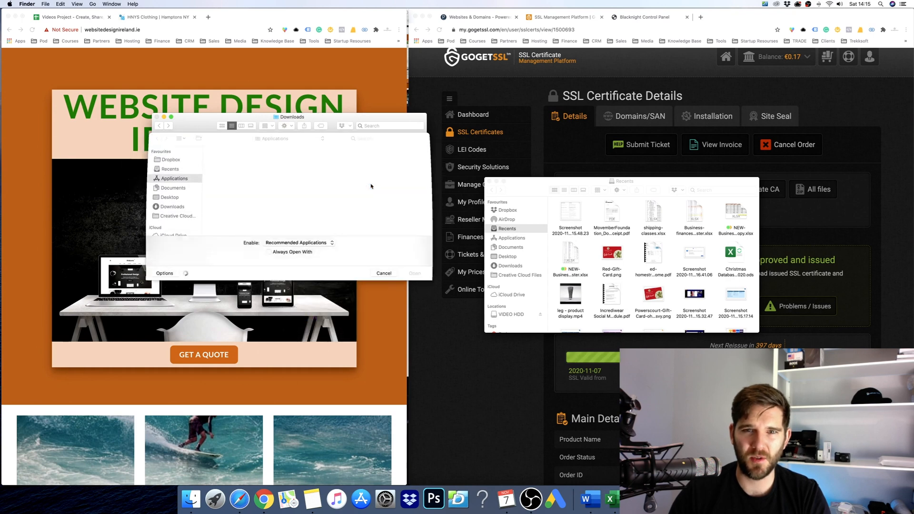
pyautogui.write('text')
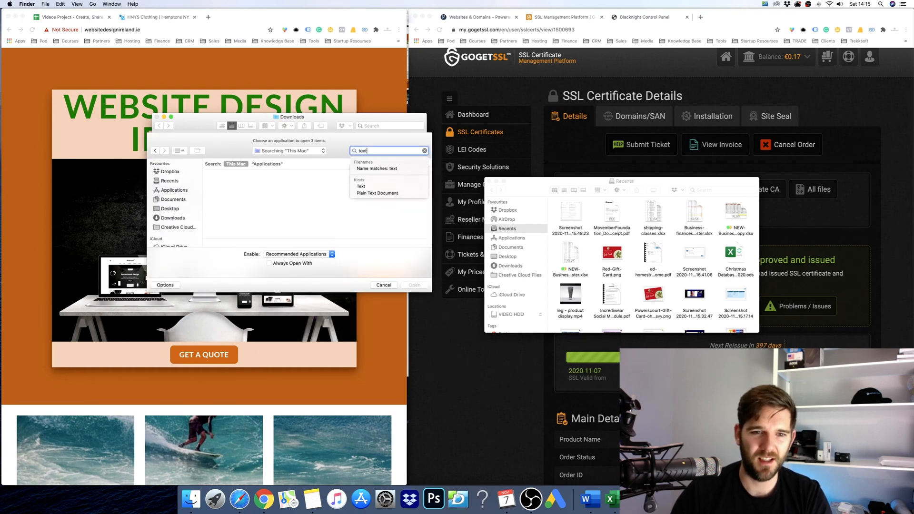
pyautogui.click(315, 185)
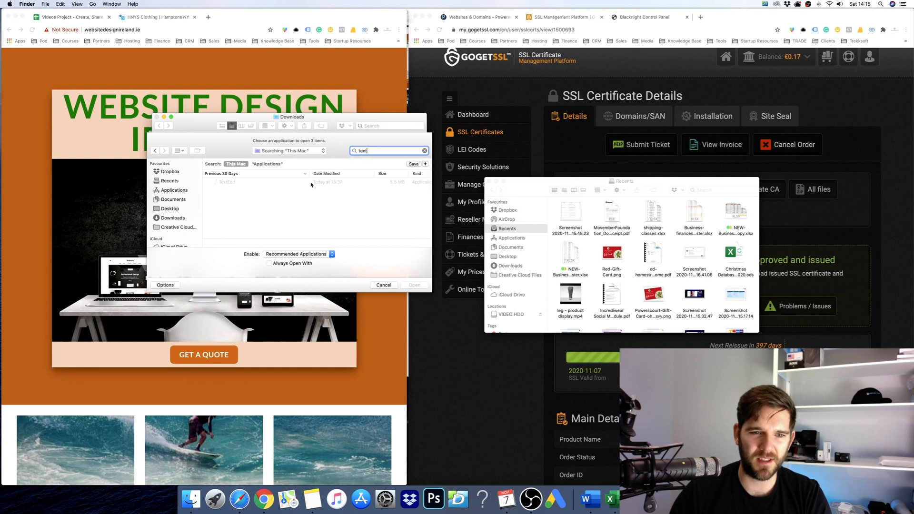
pyautogui.click(289, 183)
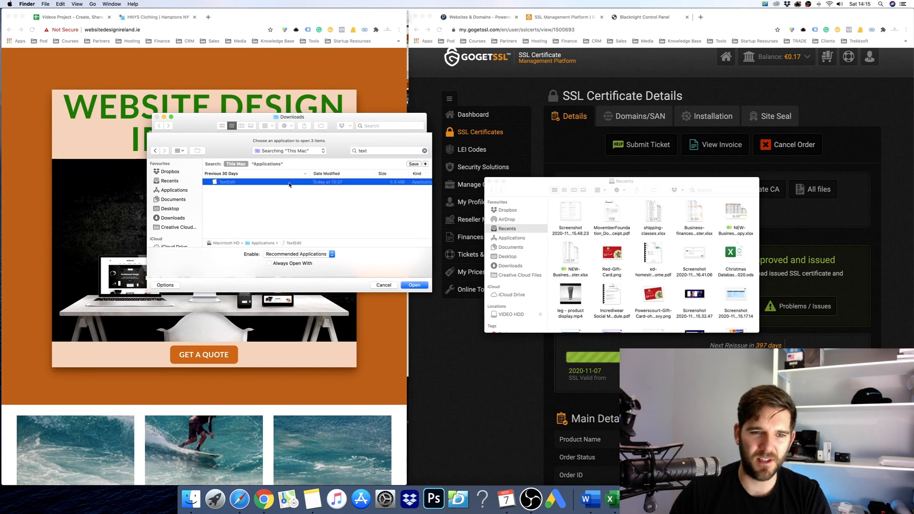
pyautogui.click(414, 285)
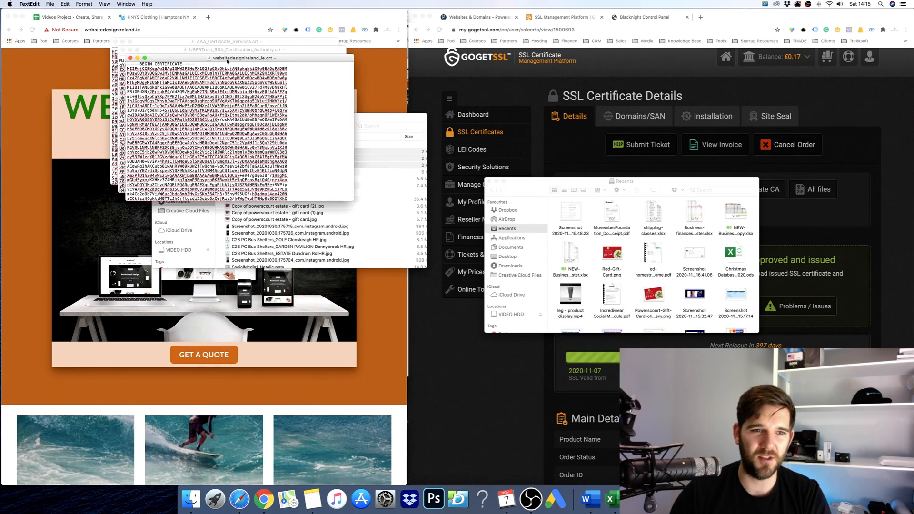
# Spread the three certificate windows across the screen, close Downloads, and return to Plesk.
pyautogui.moveTo(228, 61); pyautogui.dragTo(711, 306)
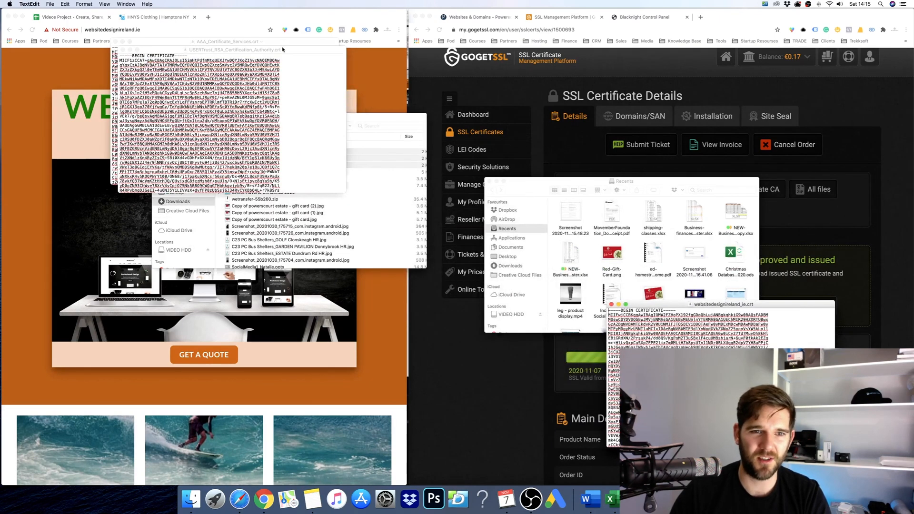
pyautogui.moveTo(283, 49); pyautogui.dragTo(551, 332)
pyautogui.moveTo(275, 47); pyautogui.dragTo(293, 329)
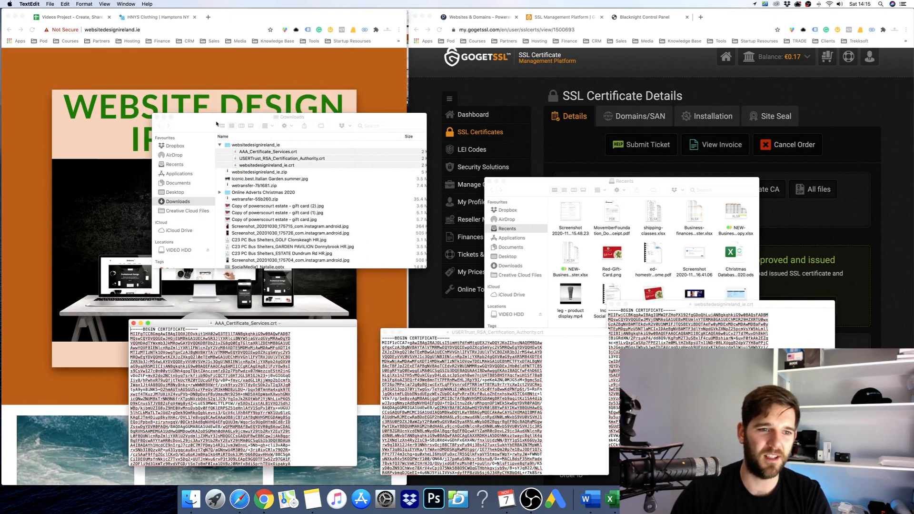
pyautogui.click(157, 118)
pyautogui.click(662, 85)
pyautogui.click(651, 18)
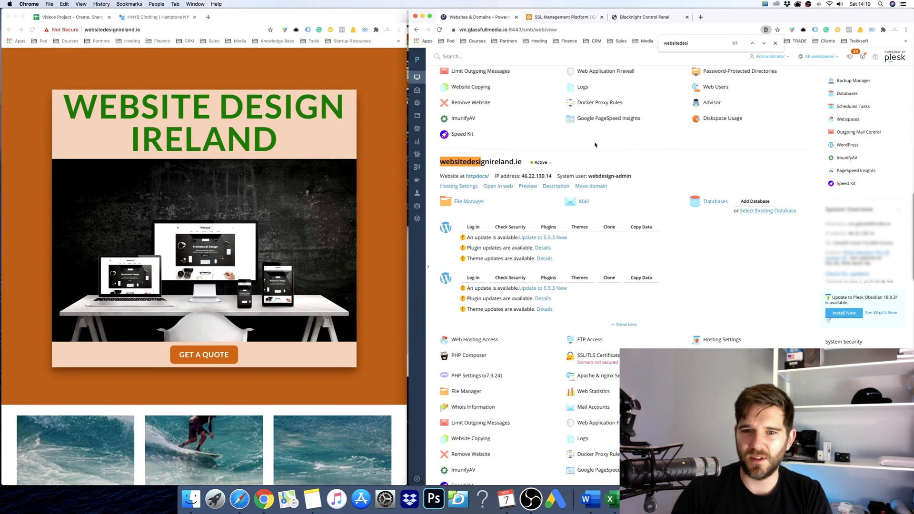
# Open SSL/TLS Certificates for websitedesignireland.ie from Plesk's Websites & Domains list.
pyautogui.scroll(-1, 626, 161)
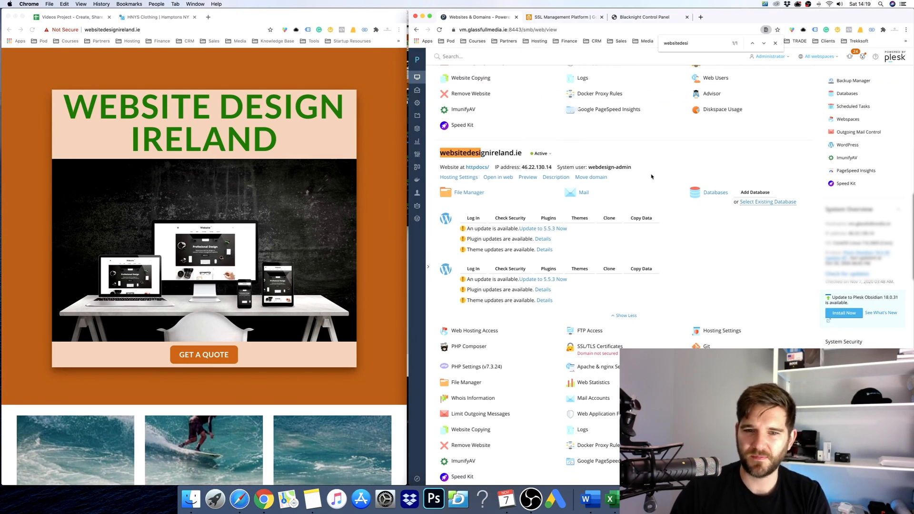
pyautogui.scroll(-3, 653, 177)
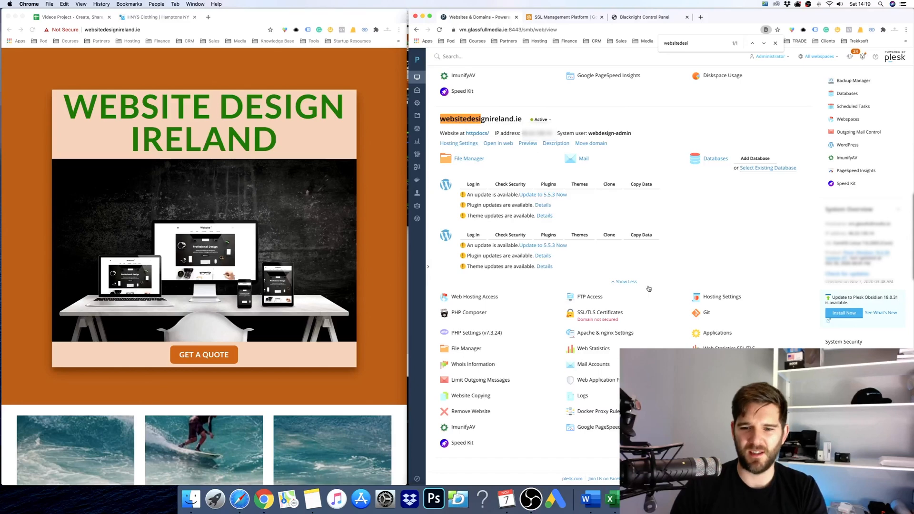
pyautogui.click(614, 320)
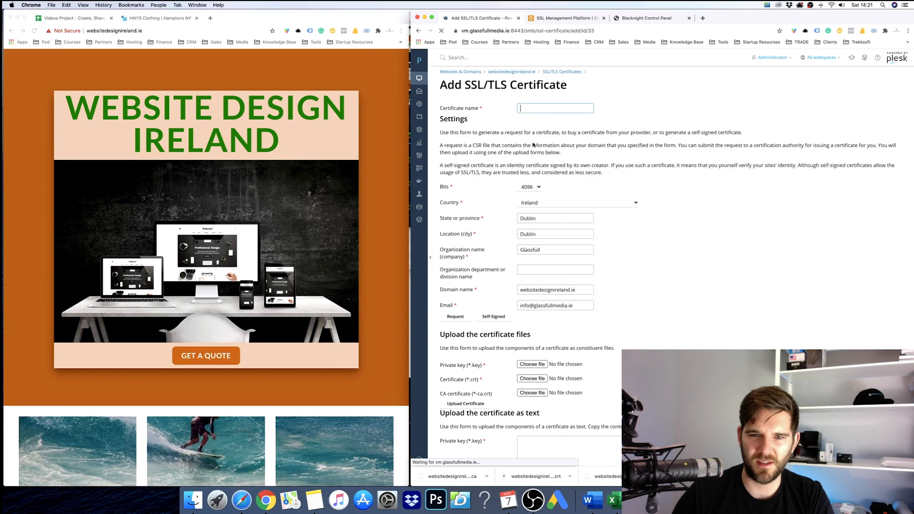
# Name the certificate 'website design 2020' and paste the private key from the note.
pyautogui.write('website design 2020')
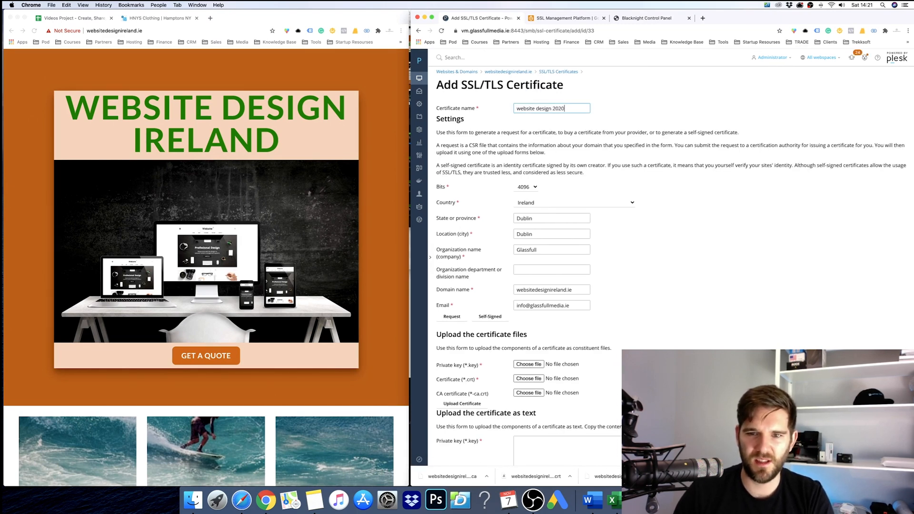
pyautogui.scroll(-2, 618, 335)
pyautogui.scroll(-2, 618, 335)
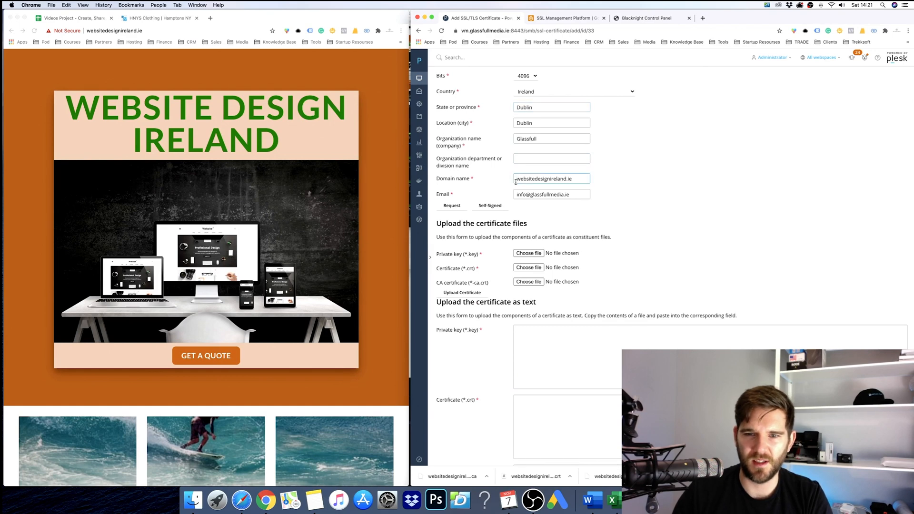
pyautogui.scroll(-1, 552, 179)
pyautogui.scroll(-2, 519, 215)
pyautogui.click(547, 268)
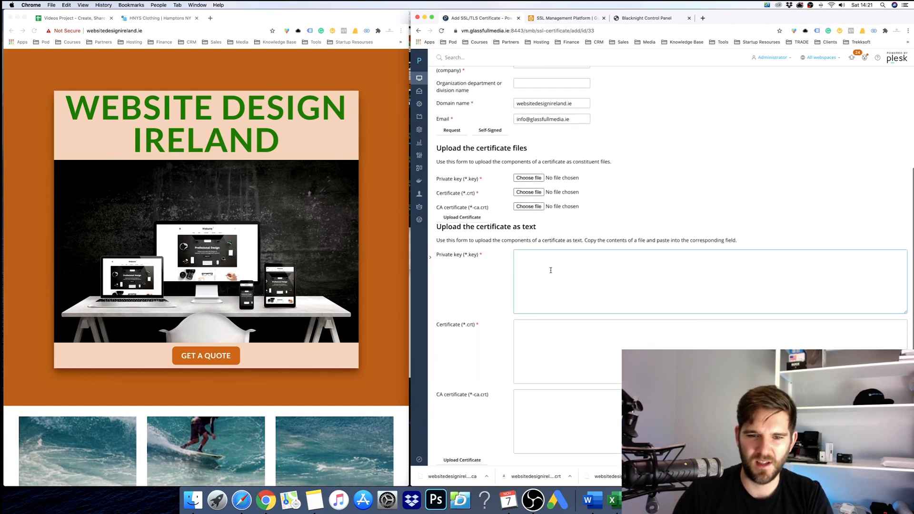
pyautogui.press('super+Tab')
pyautogui.press('super+Tab')
pyautogui.press('super+Tab')
pyautogui.press('super+Tab')
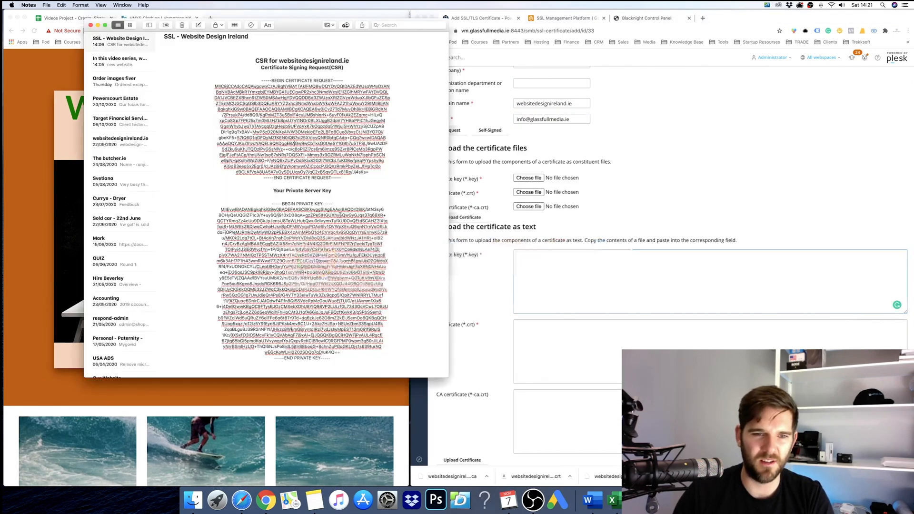
pyautogui.moveTo(272, 202); pyautogui.dragTo(333, 359)
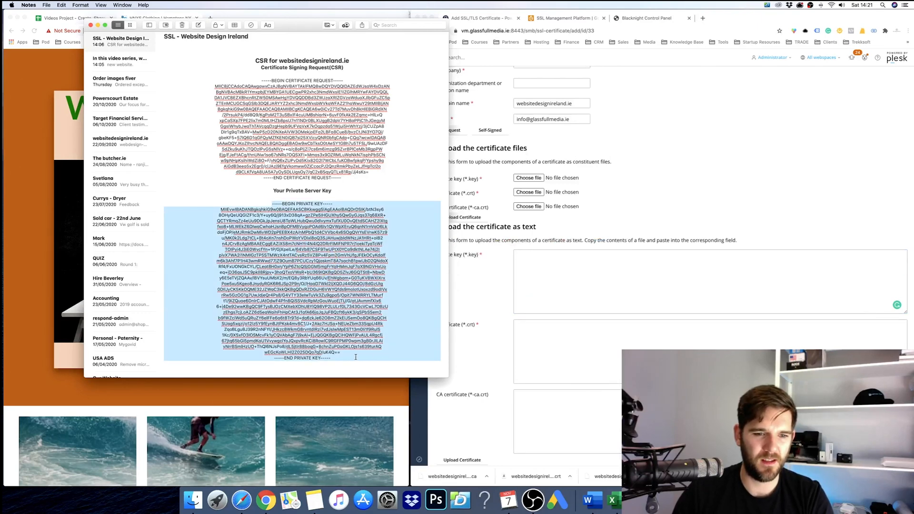
pyautogui.click(560, 296)
pyautogui.press('super+v')
# Paste the site certificate text from TextEdit into Plesk's Certificate box, trimming the trailing blank line.
pyautogui.press('super+Tab')
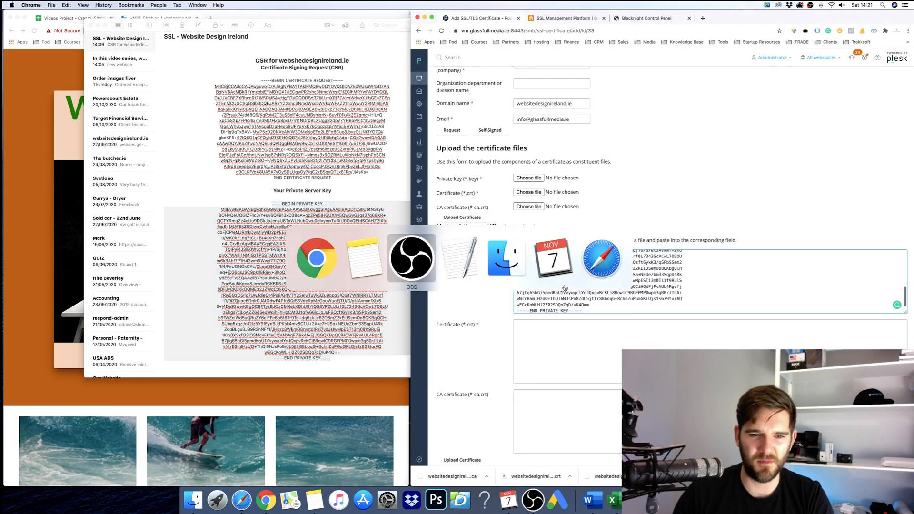
pyautogui.moveTo(266, 54); pyautogui.dragTo(217, 279)
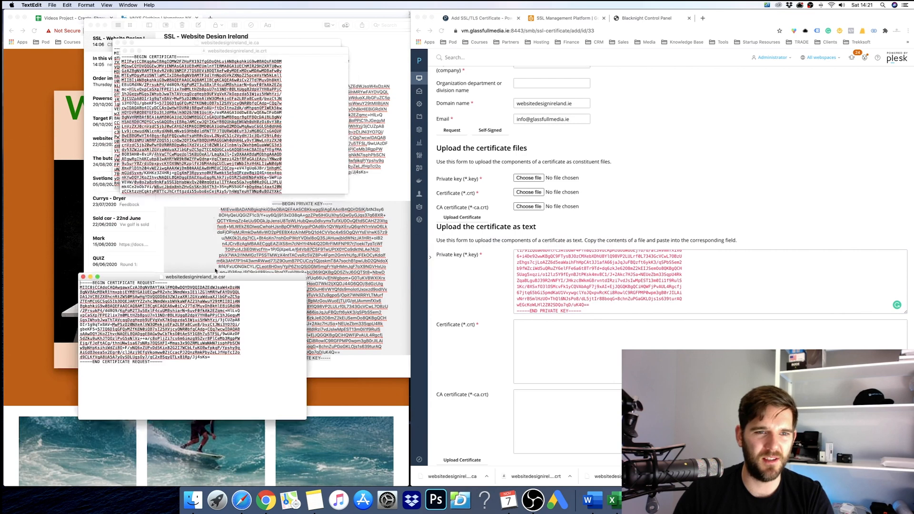
pyautogui.moveTo(280, 54); pyautogui.dragTo(263, 139)
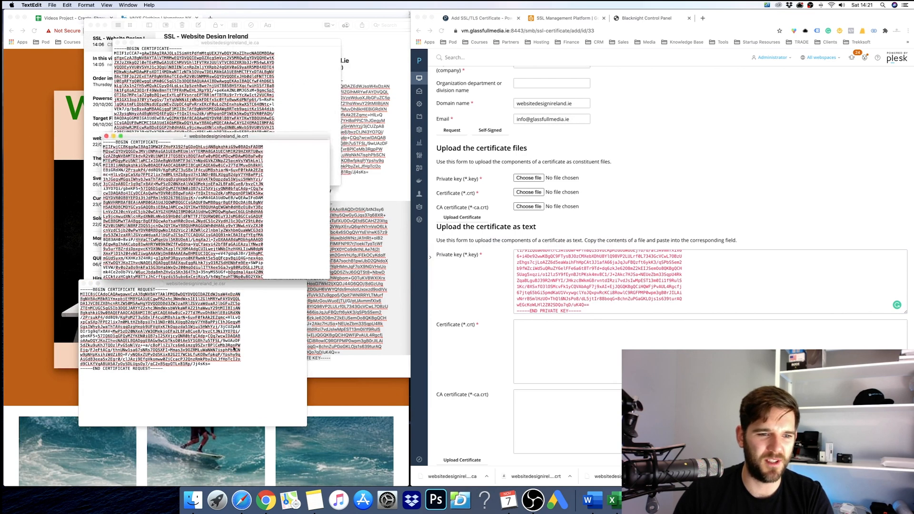
pyautogui.click(83, 284)
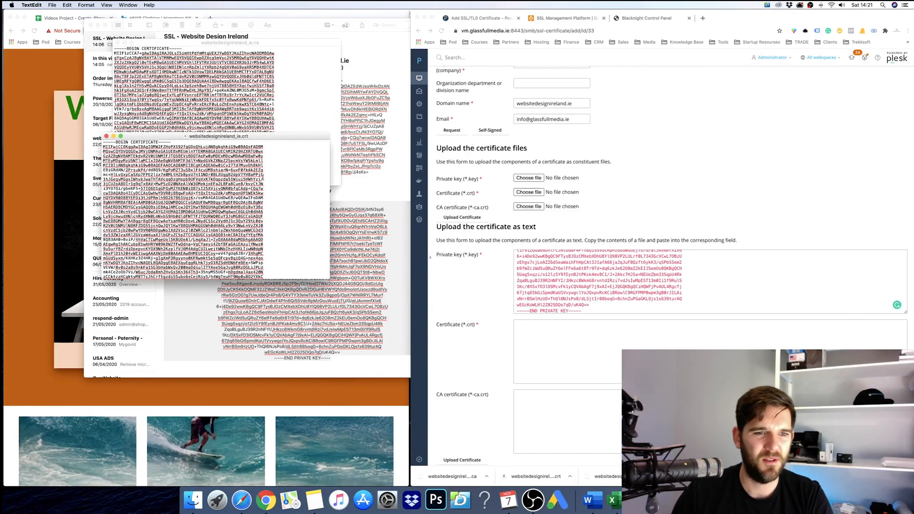
pyautogui.press('super+a')
pyautogui.click(500, 336)
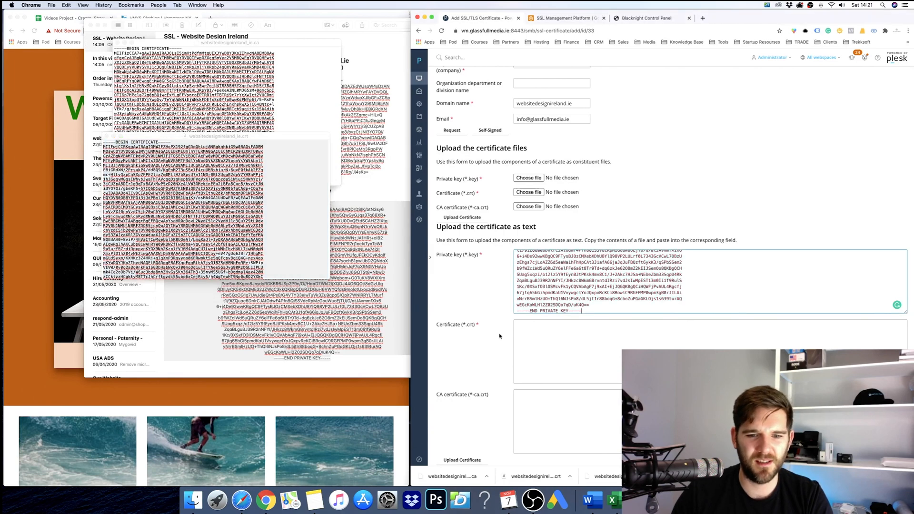
pyautogui.click(475, 327)
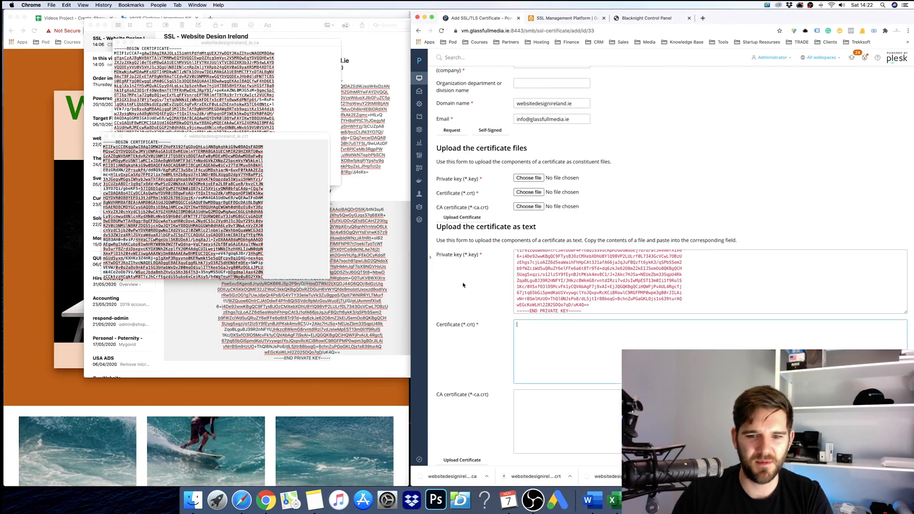
pyautogui.press('super+v')
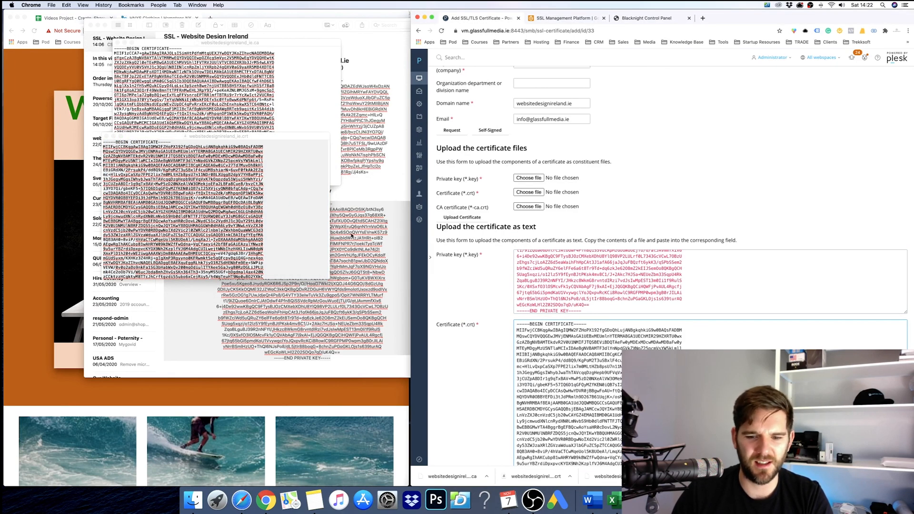
pyautogui.scroll(-5, 595, 314)
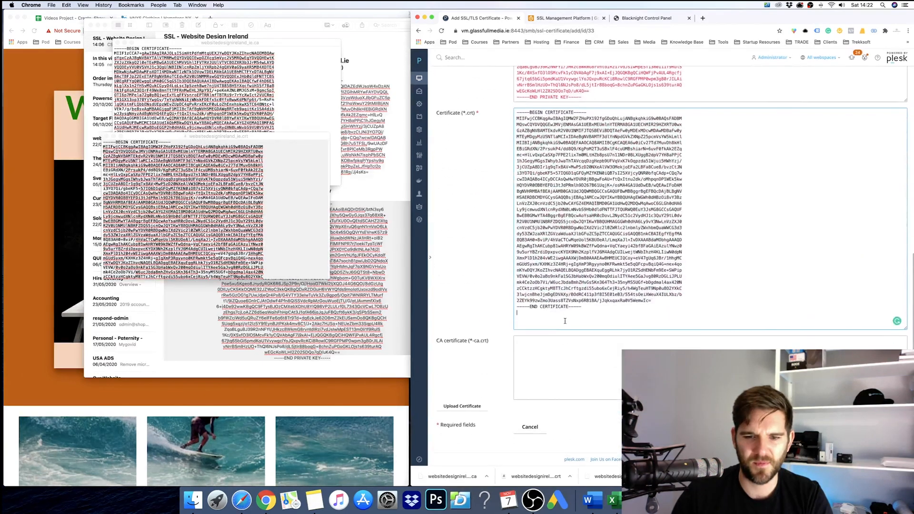
pyautogui.press('BackSpace')
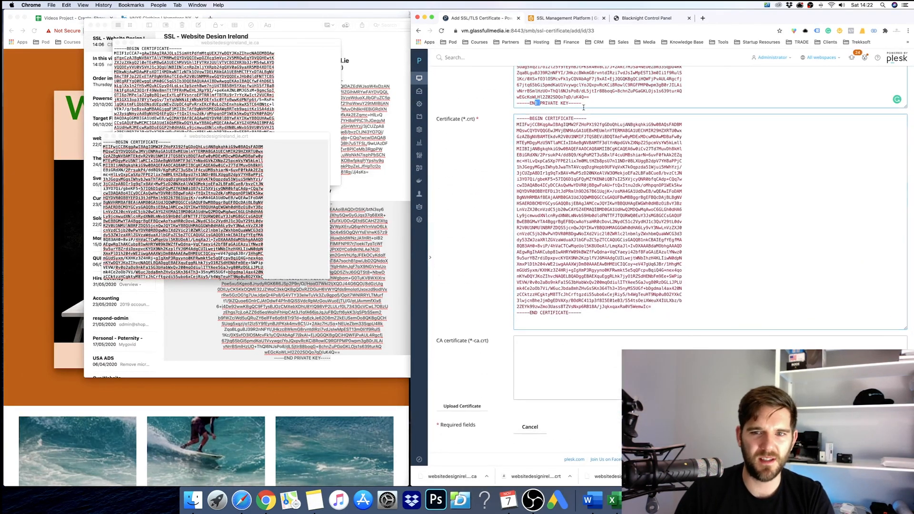
# Select the CA bundle and certificate texts in TextEdit and rearrange their windows.
pyautogui.click(320, 92)
pyautogui.press('super+a')
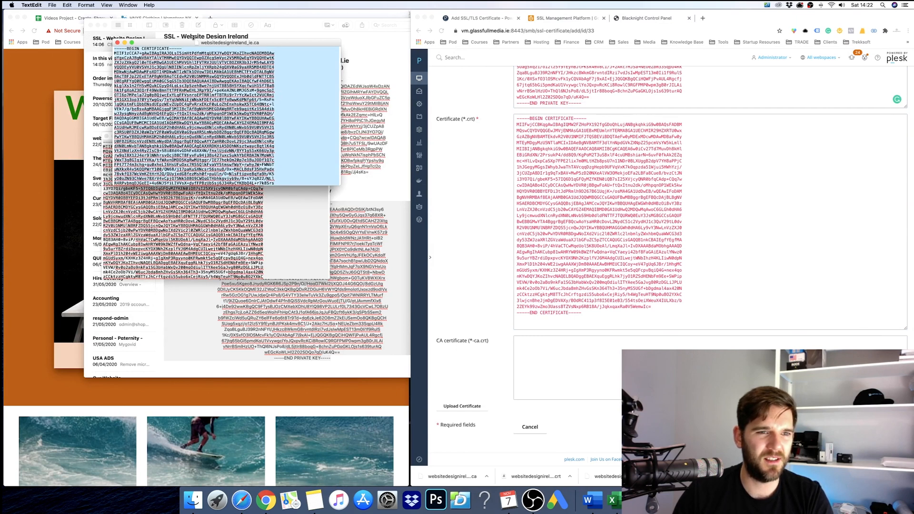
pyautogui.moveTo(193, 42); pyautogui.dragTo(286, 13)
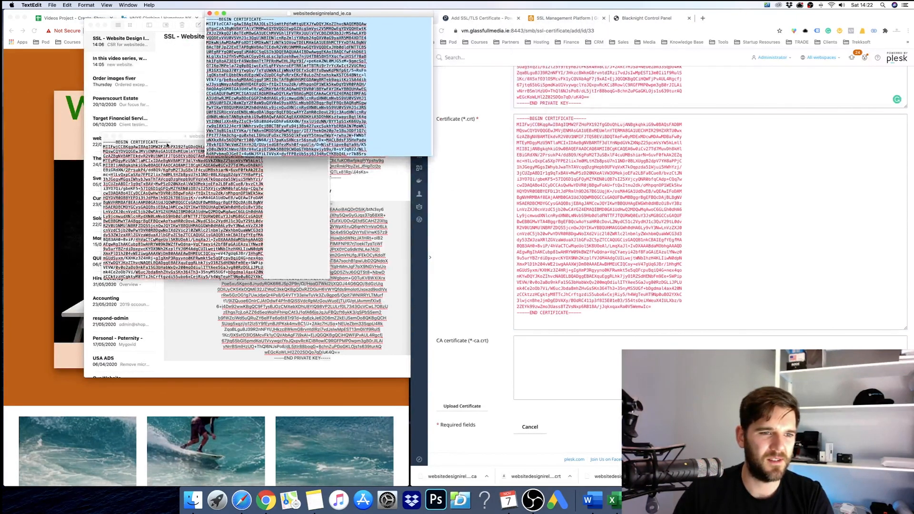
pyautogui.click(167, 144)
pyautogui.press('super+a')
pyautogui.moveTo(181, 136); pyautogui.dragTo(151, 187)
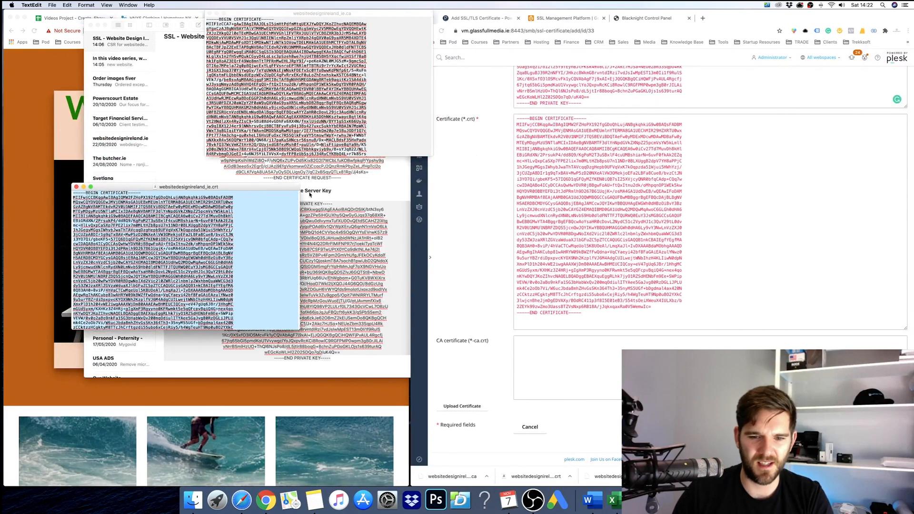
pyautogui.press('super+Tab')
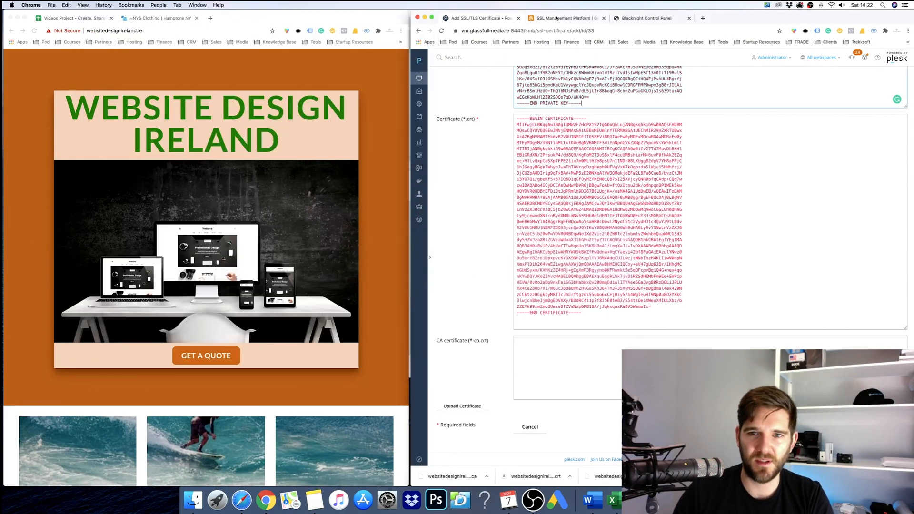
pyautogui.click(563, 18)
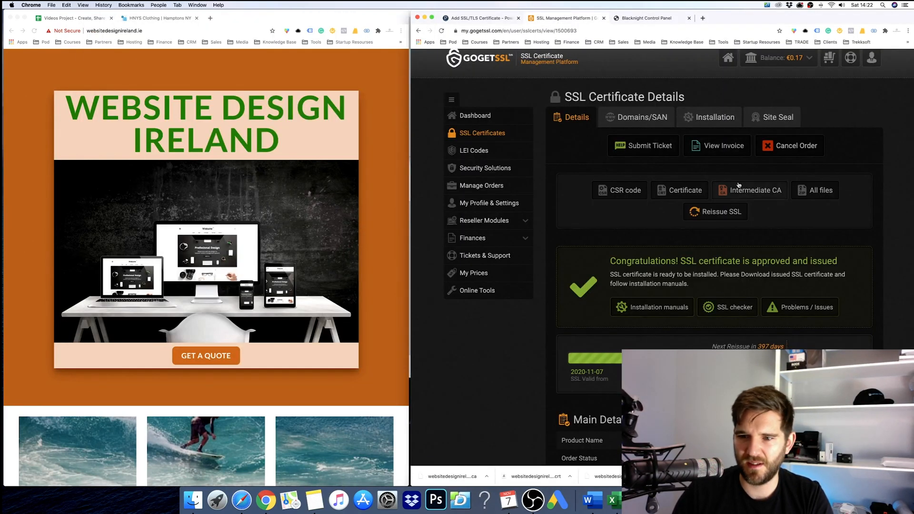
# Re-download the certificate zip and expand its extracted folder in Finder.
pyautogui.click(821, 192)
pyautogui.click(458, 477)
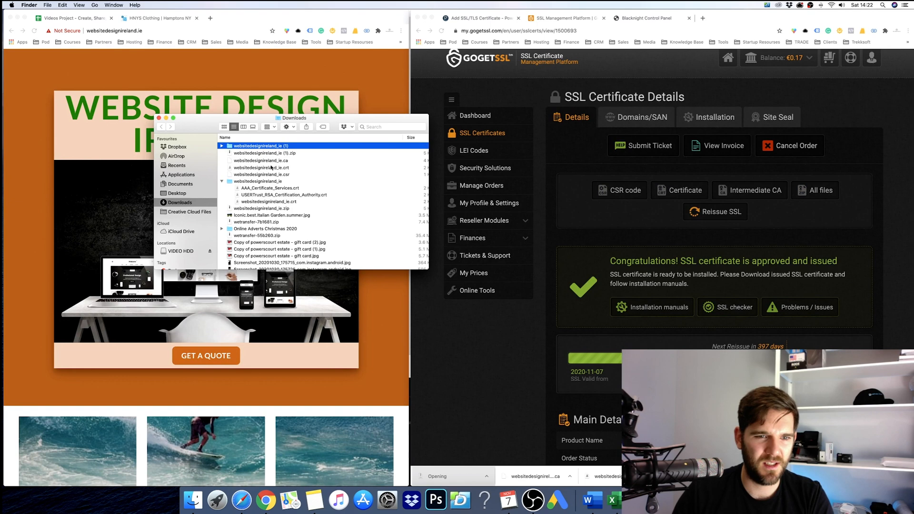
pyautogui.click(277, 161)
pyautogui.click(276, 153)
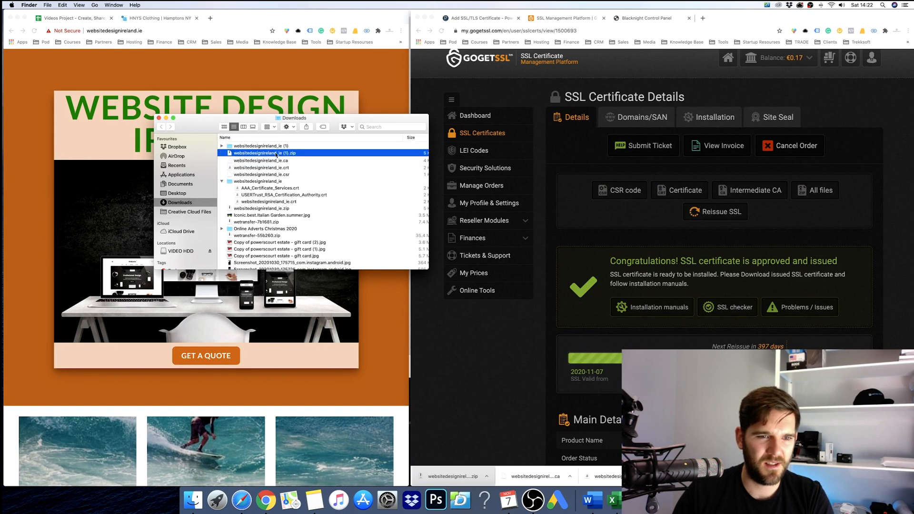
pyautogui.click(222, 147)
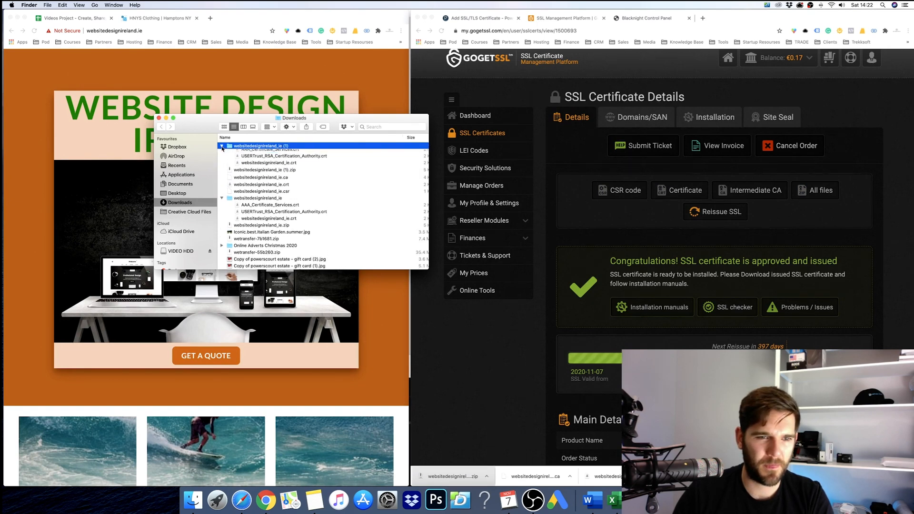
pyautogui.click(253, 152)
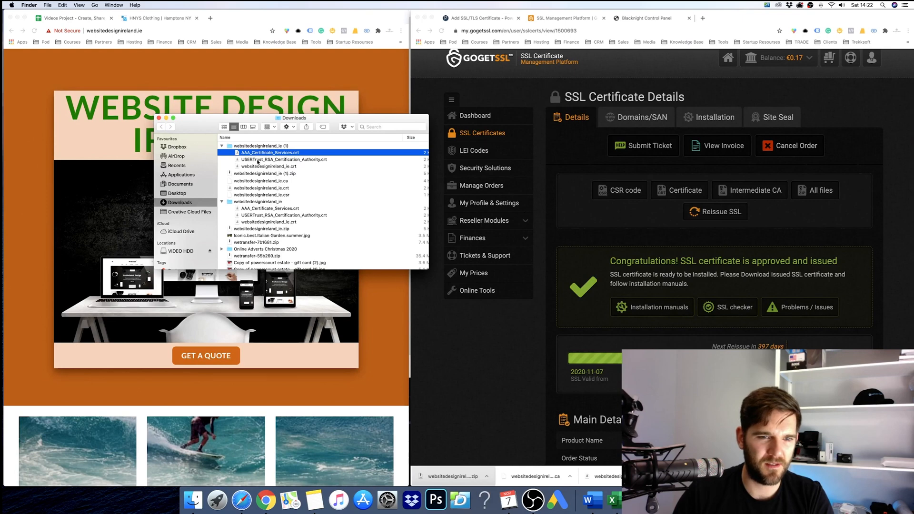
# Open USERTrust_RSA_Certification_Authority.crt in TextEdit and select all its text for Plesk.
pyautogui.rightClick(258, 160)
pyautogui.moveTo(321, 171)
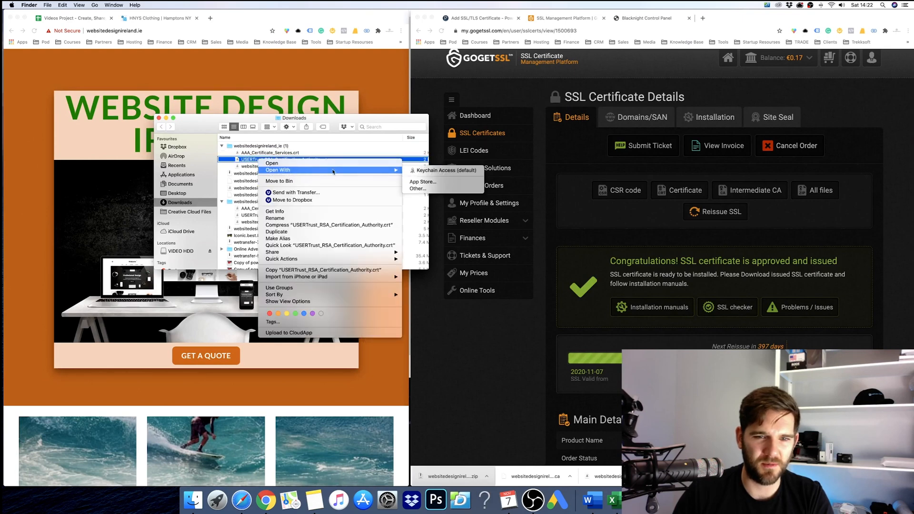
pyautogui.click(423, 190)
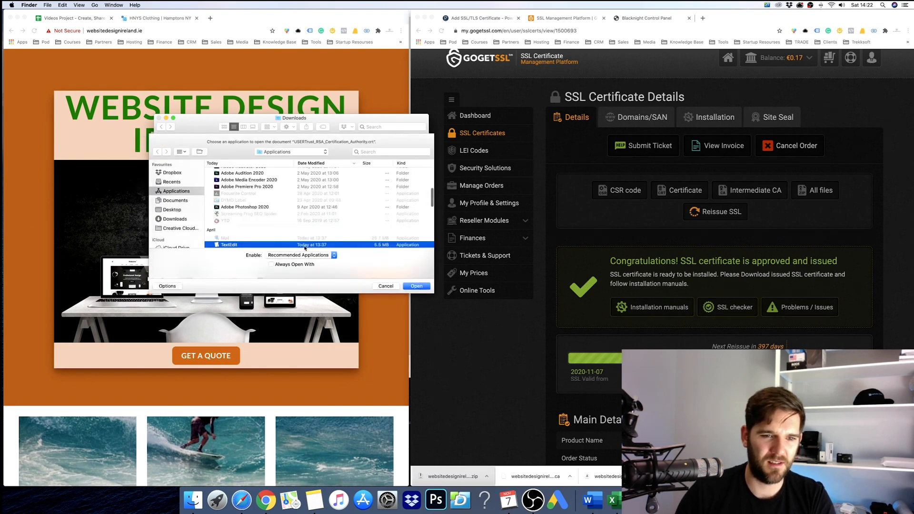
pyautogui.press('Return')
pyautogui.press('super+a')
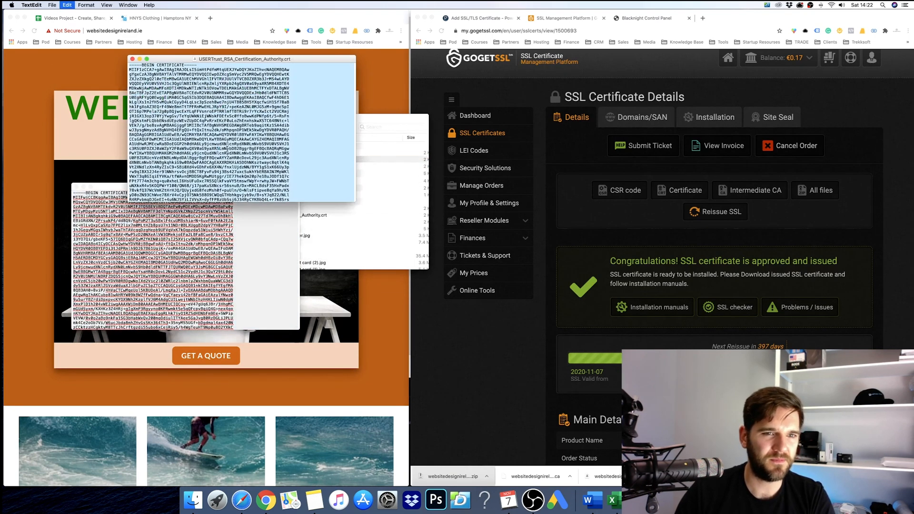
pyautogui.click(653, 79)
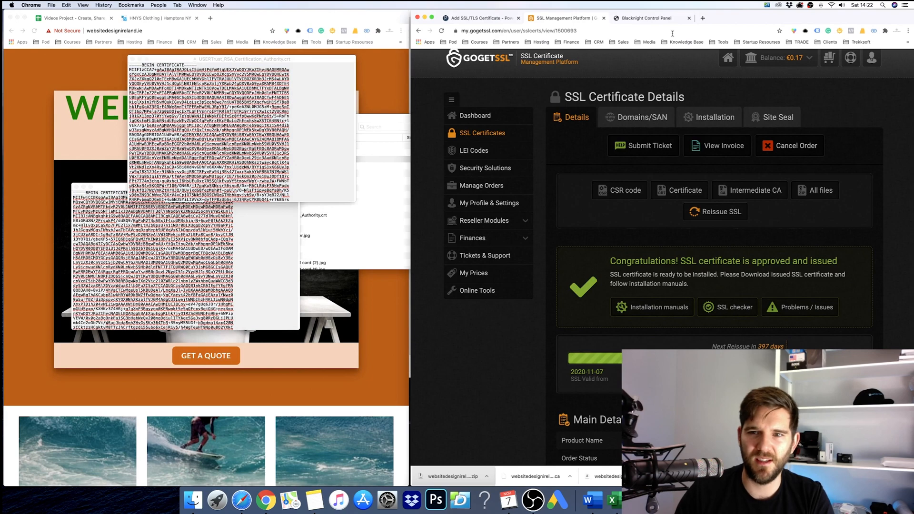
pyautogui.click(481, 17)
# Paste the CA bundle into the CA certificate field and upload the website design 2020 certificate.
pyautogui.click(581, 349)
pyautogui.press('super+v')
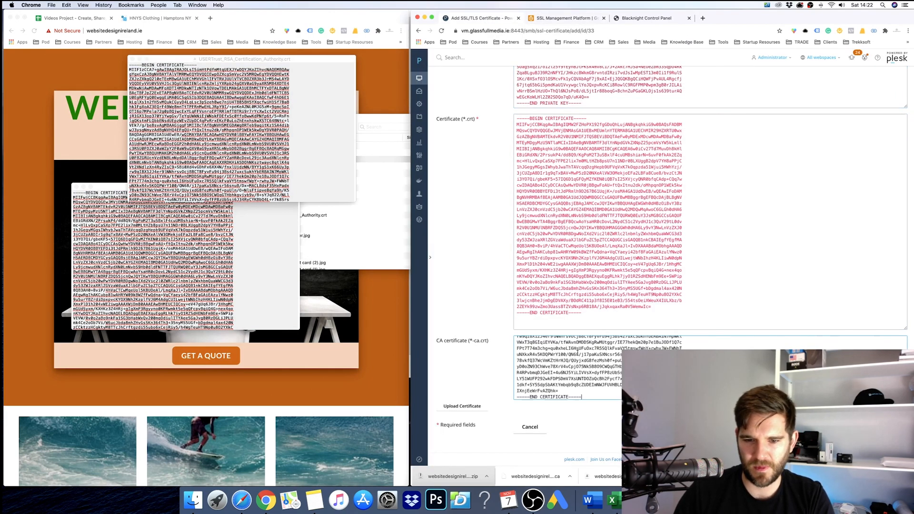
pyautogui.scroll(-5, 581, 349)
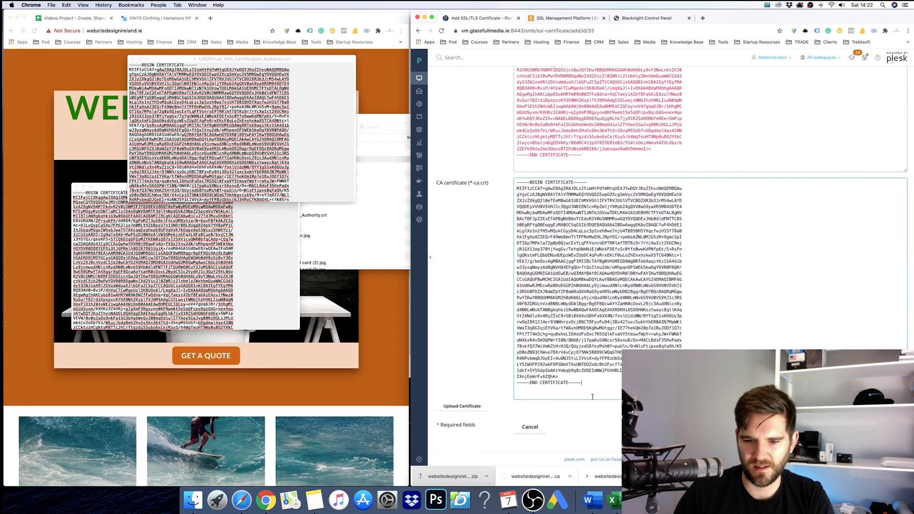
pyautogui.click(471, 405)
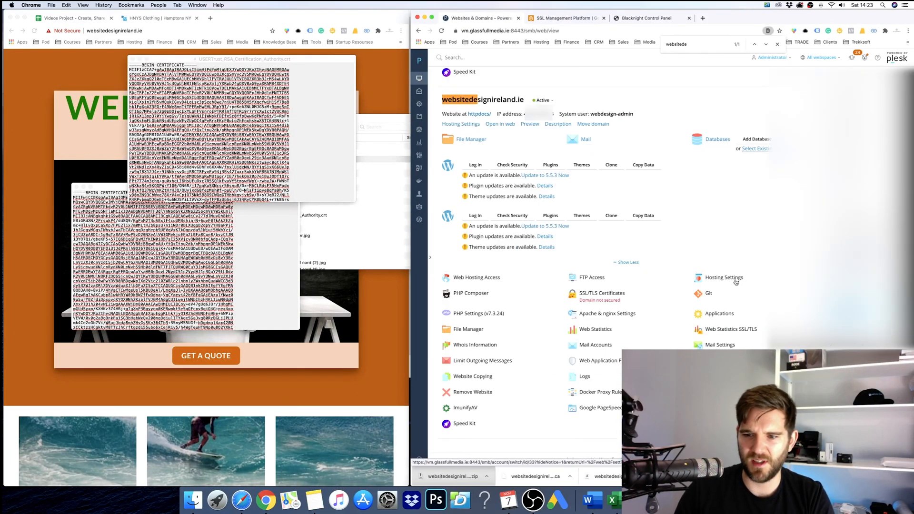
pyautogui.click(739, 280)
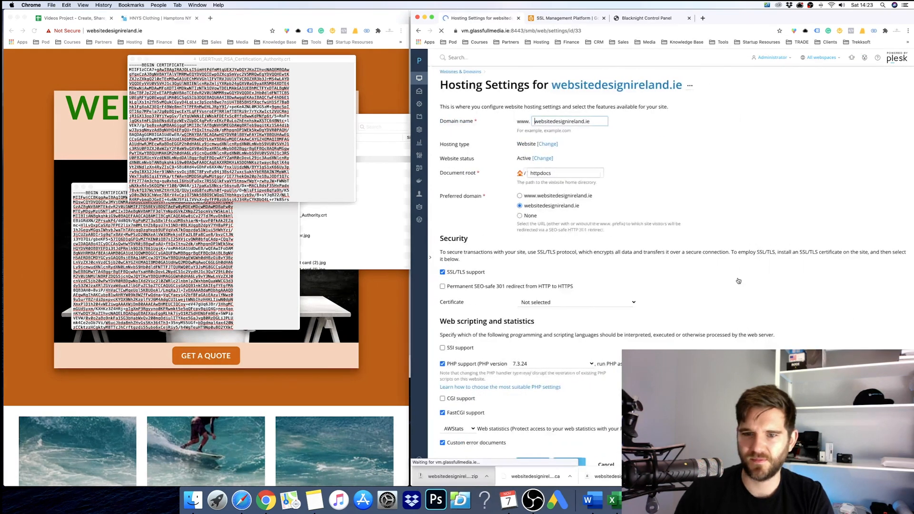
# Reload the websitedesignireland.ie site to check its current state.
pyautogui.click(78, 67)
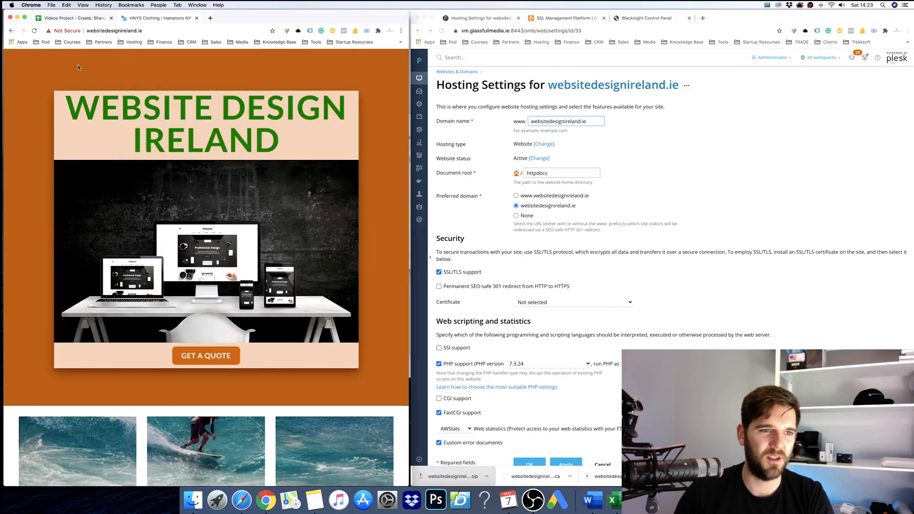
pyautogui.press('super+r')
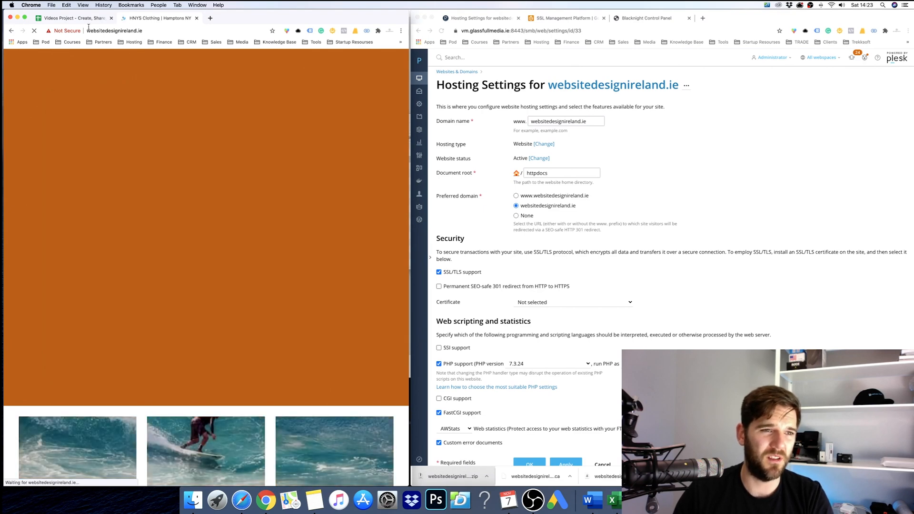
pyautogui.click(657, 258)
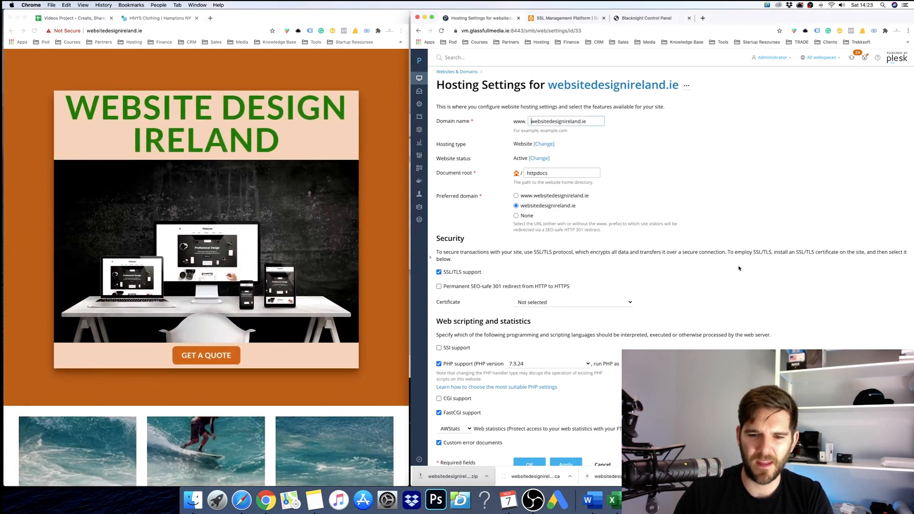
pyautogui.scroll(-2, 661, 178)
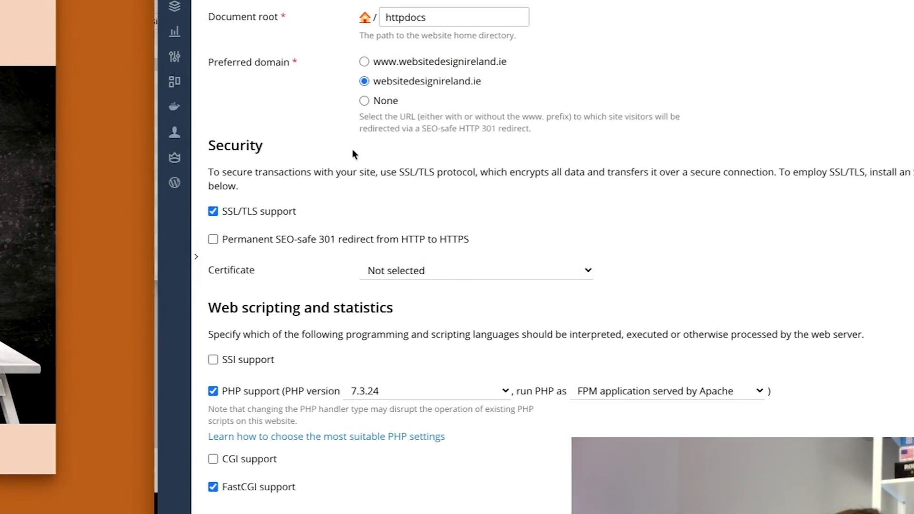
# Under Security, select the 'website design 2020 (websitedesignireland.ie)' certificate and save the hosting settings.
pyautogui.moveTo(319, 150); pyautogui.dragTo(214, 150)
pyautogui.click(232, 170)
pyautogui.click(498, 269)
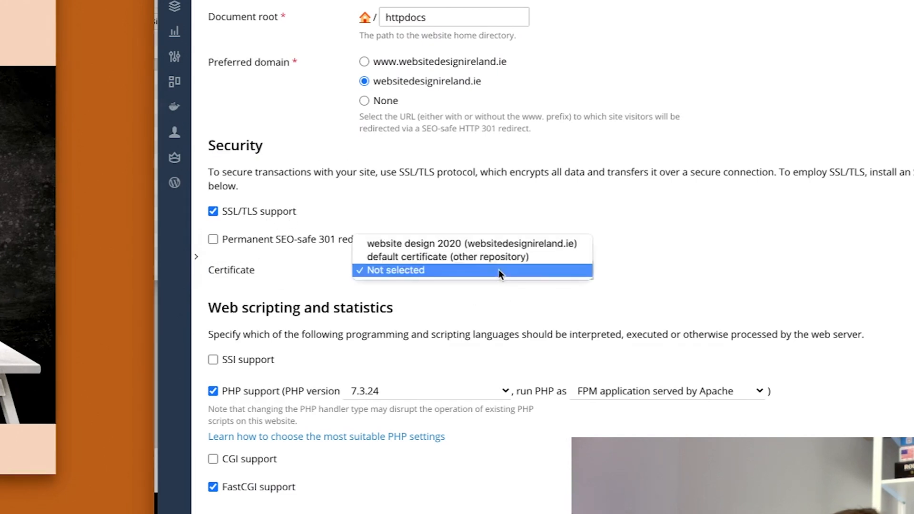
pyautogui.click(536, 242)
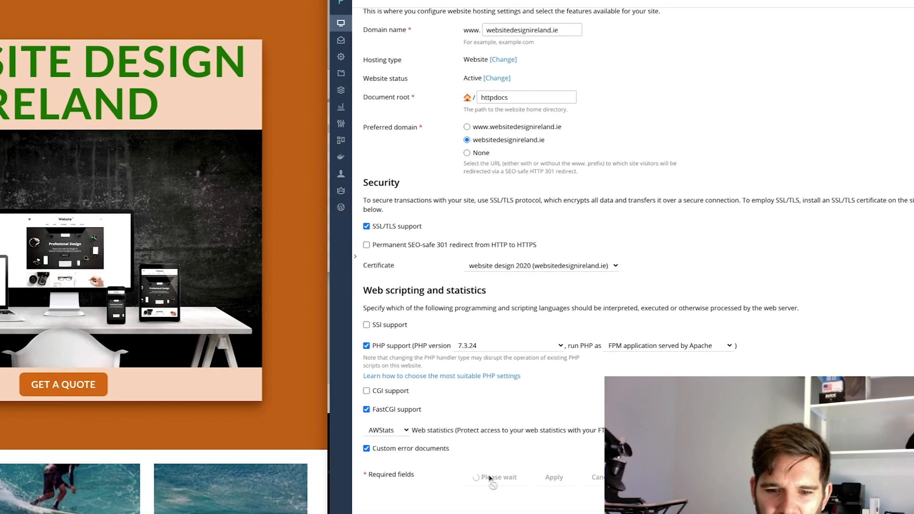
pyautogui.click(537, 425)
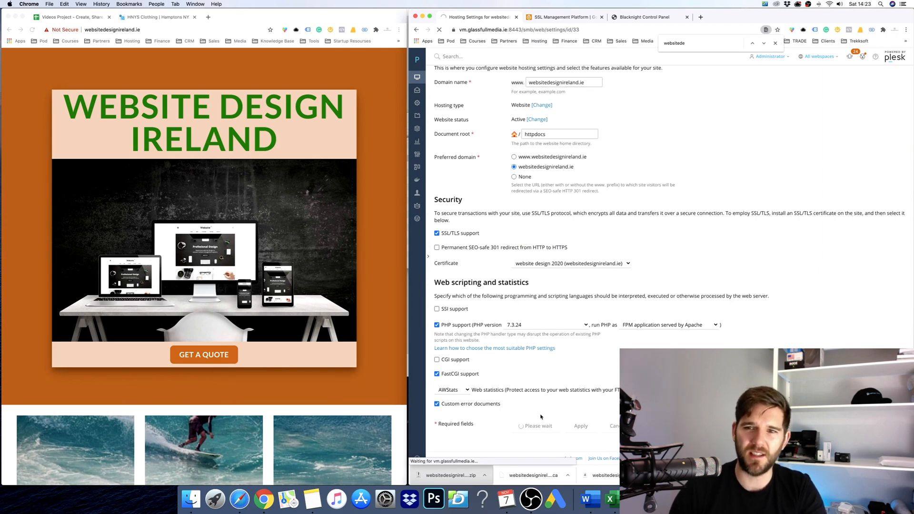
pyautogui.click(775, 43)
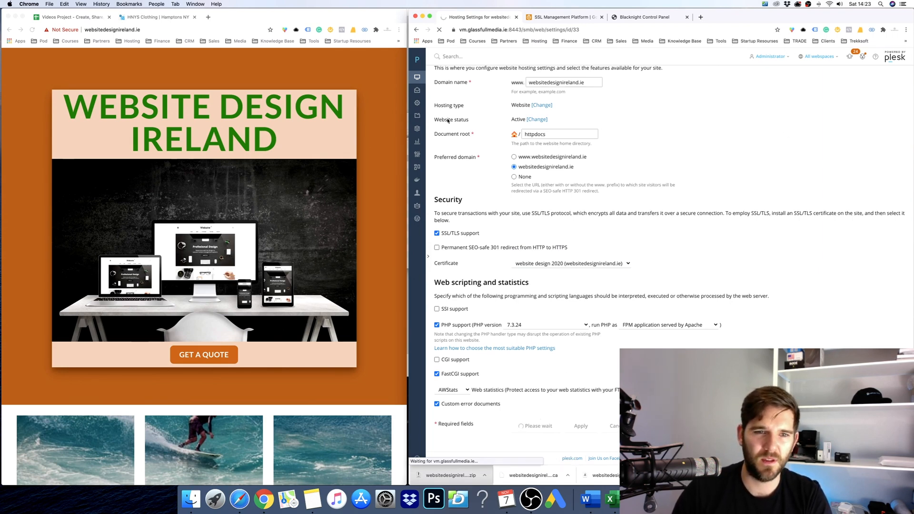
pyautogui.click(332, 128)
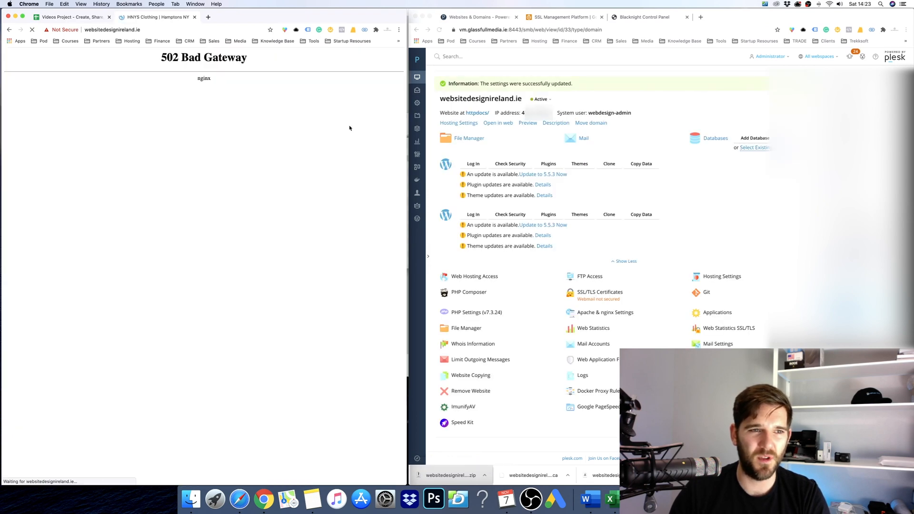
# Reload websitedesignireland.ie twice while it still shows 502 Bad Gateway.
pyautogui.moveTo(249, 56); pyautogui.dragTo(116, 53)
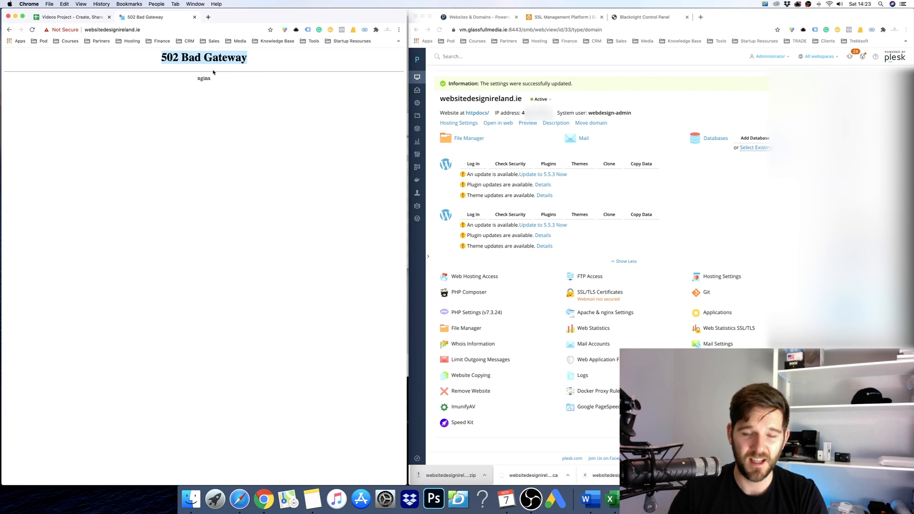
pyautogui.press('super+r')
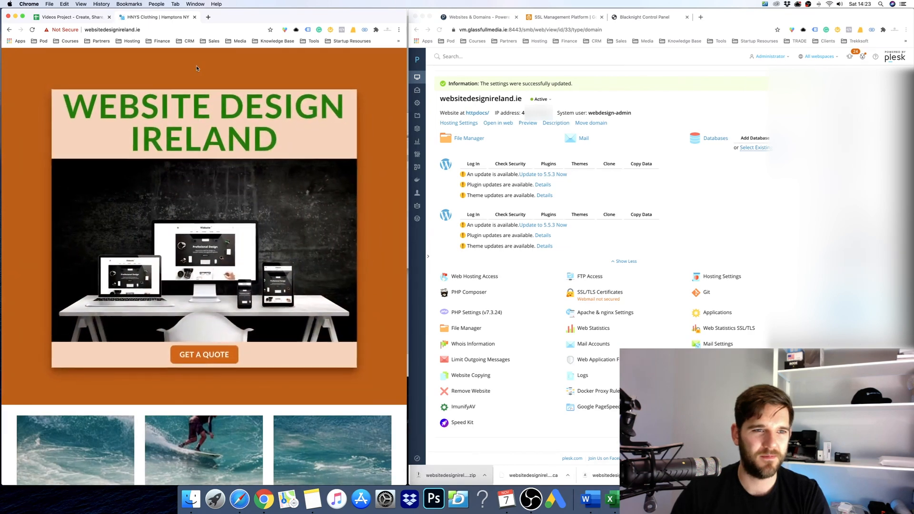
pyautogui.press('super+r')
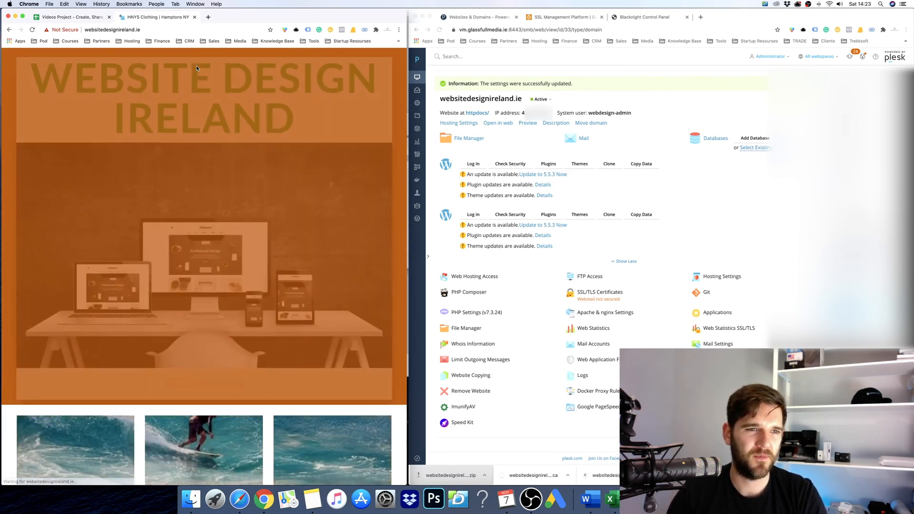
# Load websitedesignireland.ie in a new incognito window and confirm the connection's certificate is valid.
pyautogui.click(399, 29)
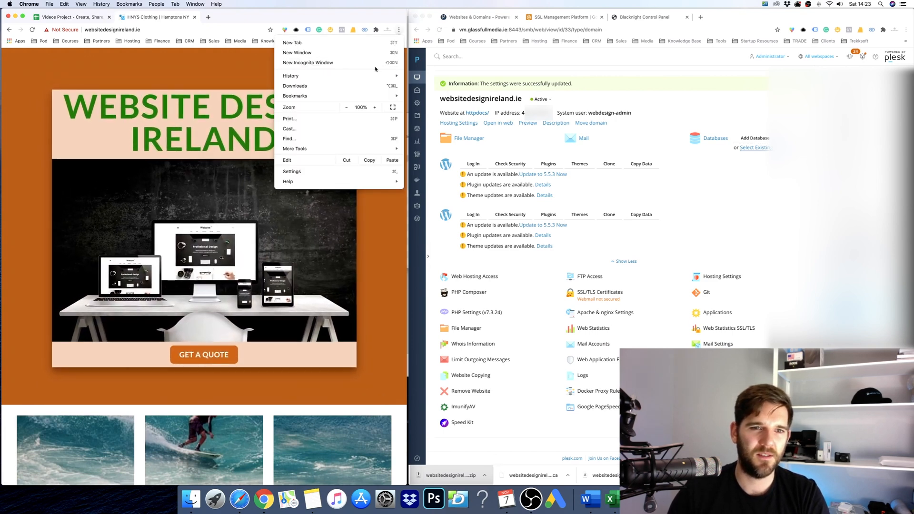
pyautogui.click(376, 62)
pyautogui.write('website')
pyautogui.press('Return')
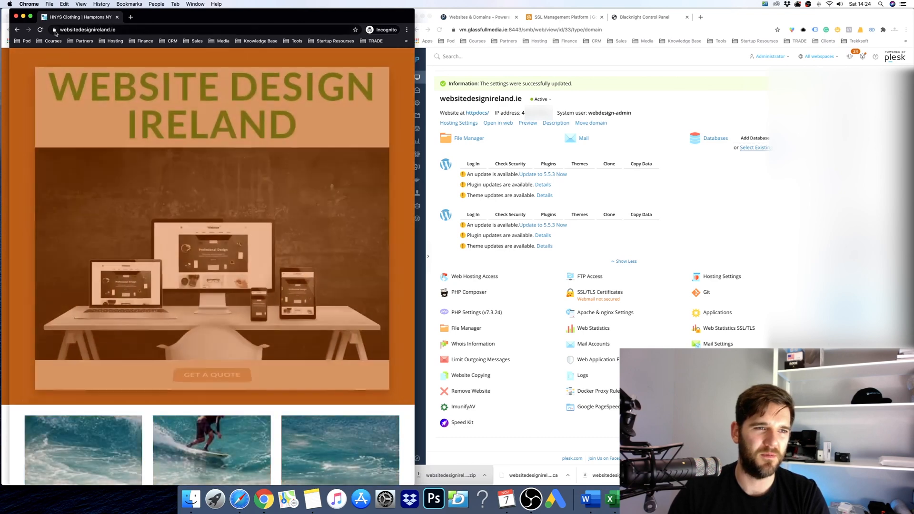
pyautogui.click(54, 30)
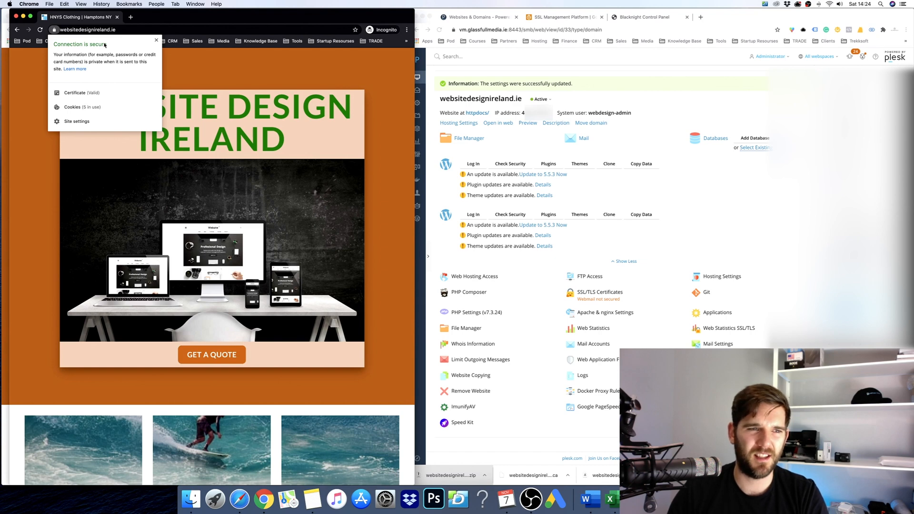
pyautogui.click(620, 74)
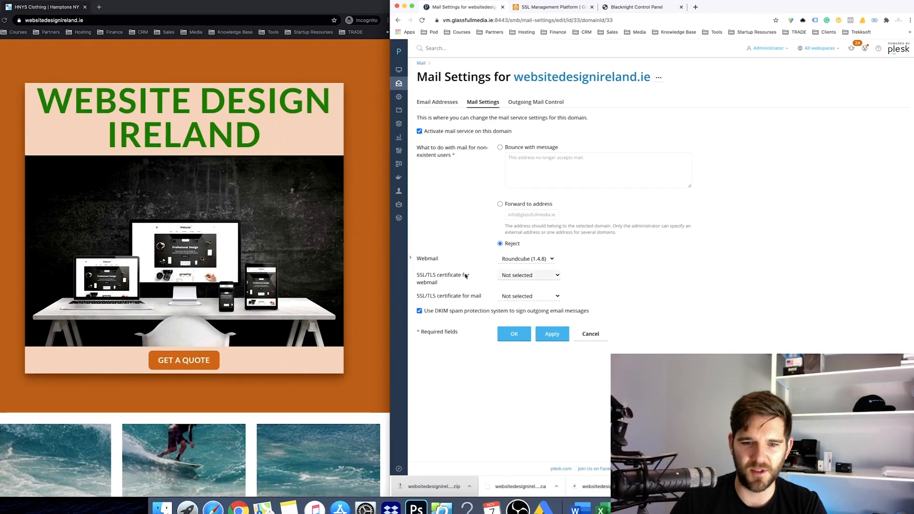
# Set the webmail SSL/TLS certificate to website design 2020 and save the mail settings.
pyautogui.click(518, 277)
pyautogui.click(518, 284)
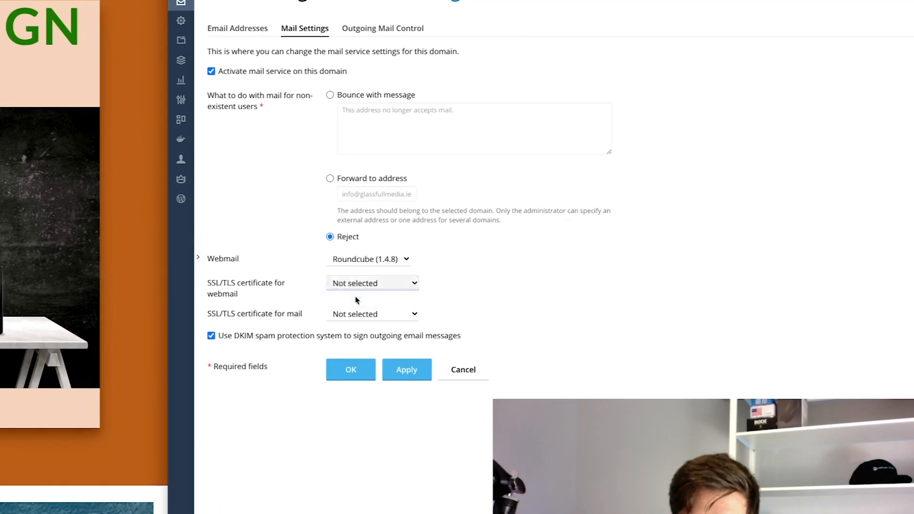
pyautogui.click(361, 376)
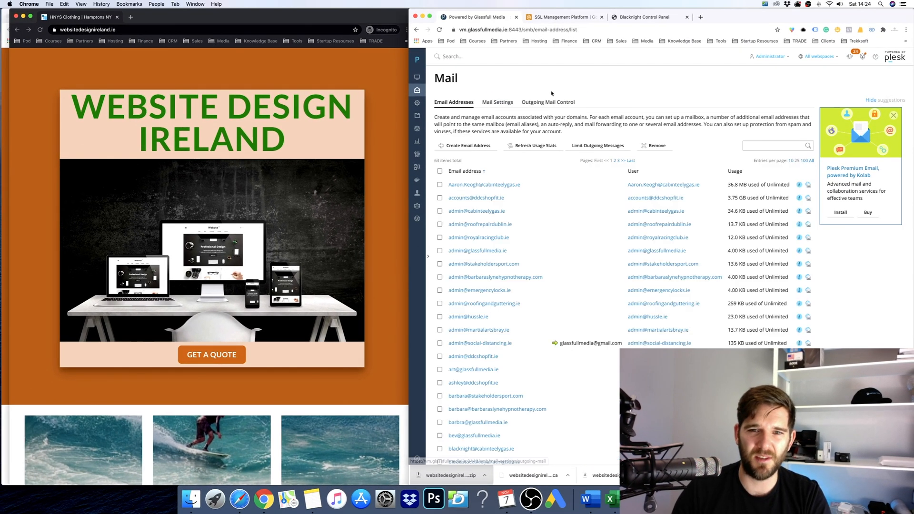
# Close the incognito websitedesignireland.ie window and end the recording.
pyautogui.click(77, 39)
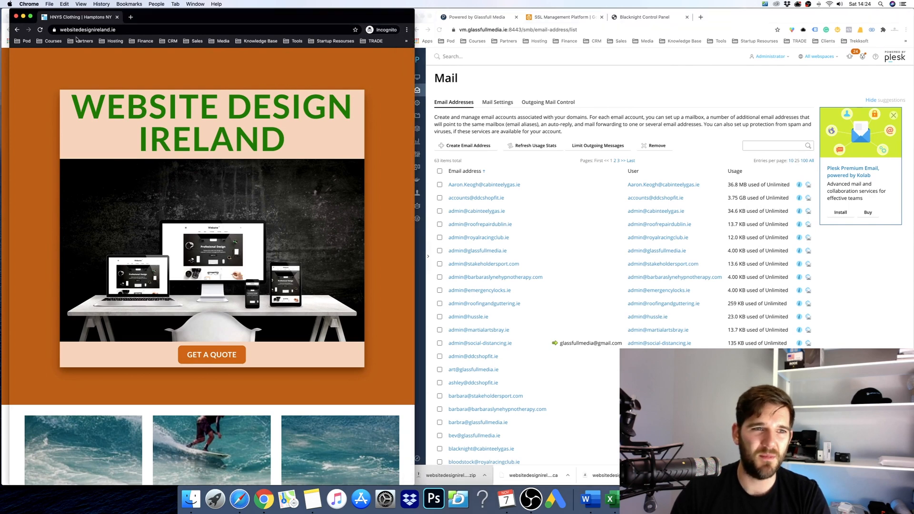
pyautogui.click(15, 17)
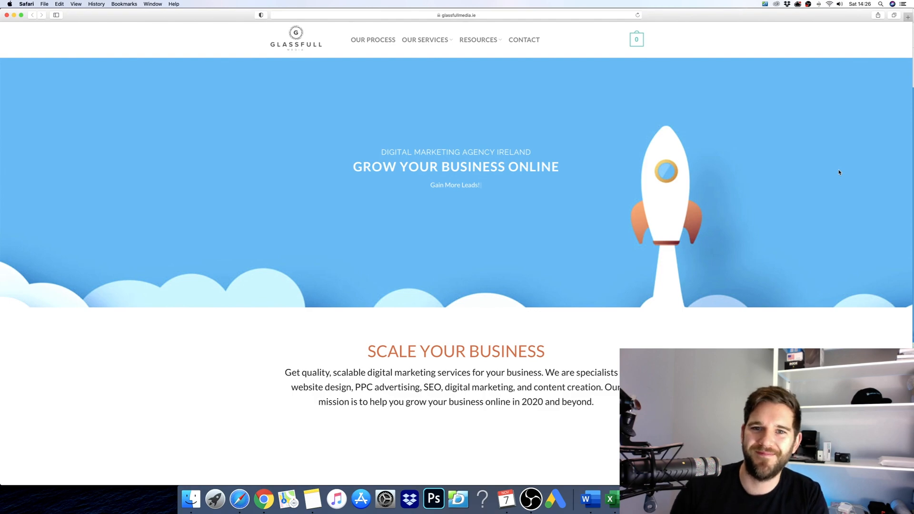
pyautogui.press('super+Tab')
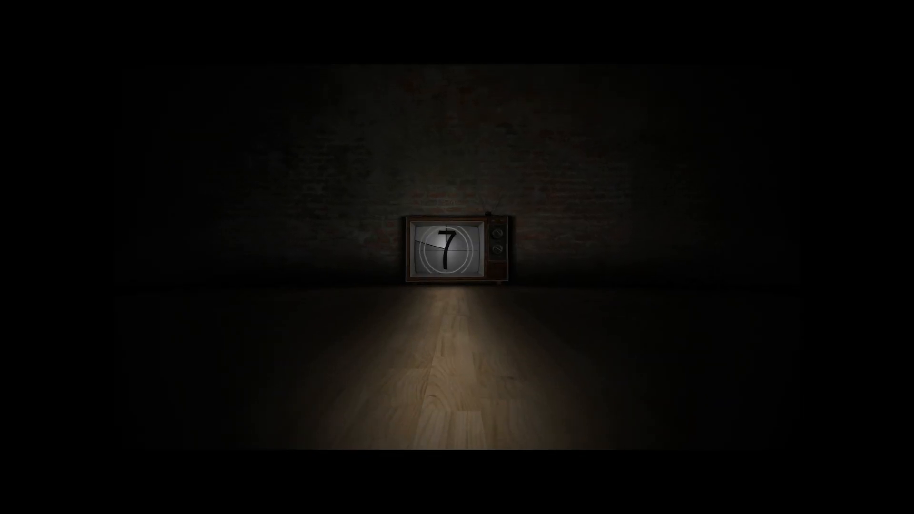